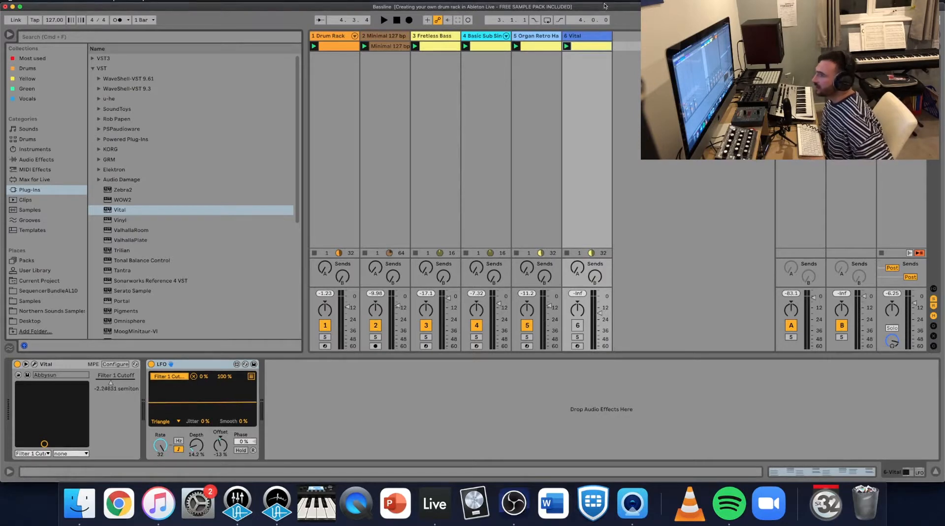
Step: Examine the MIDI notes of the Organ track's clip and the existing Vital track's clip, then return to the Vital track's devices
left_click(547, 46)
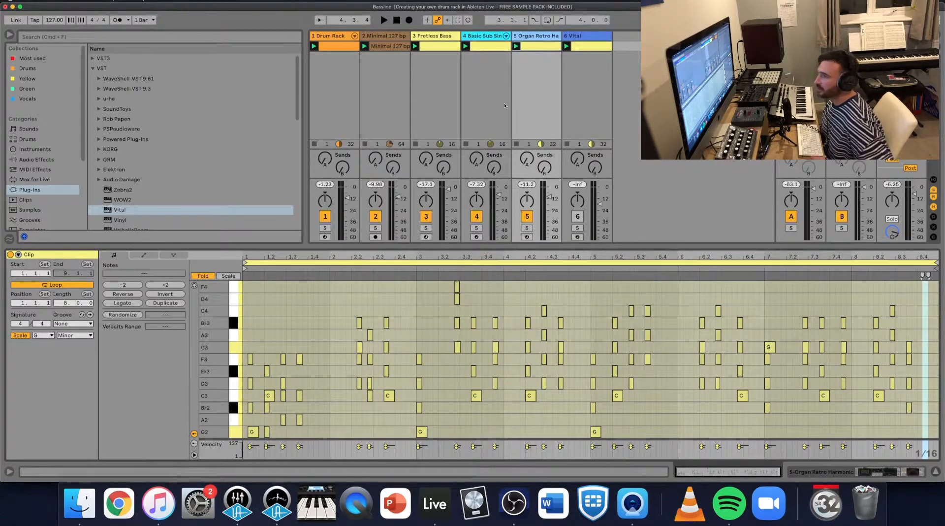
left_click(581, 46)
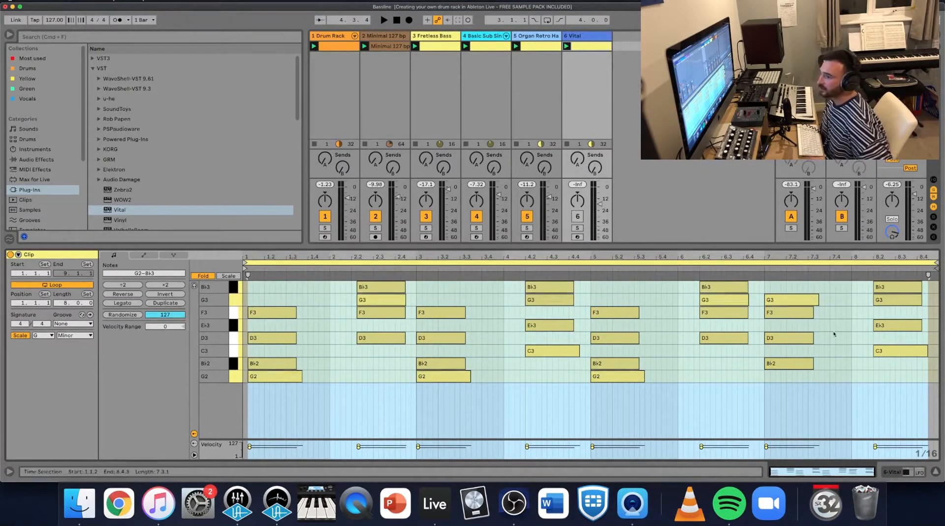
key("shift+Tab")
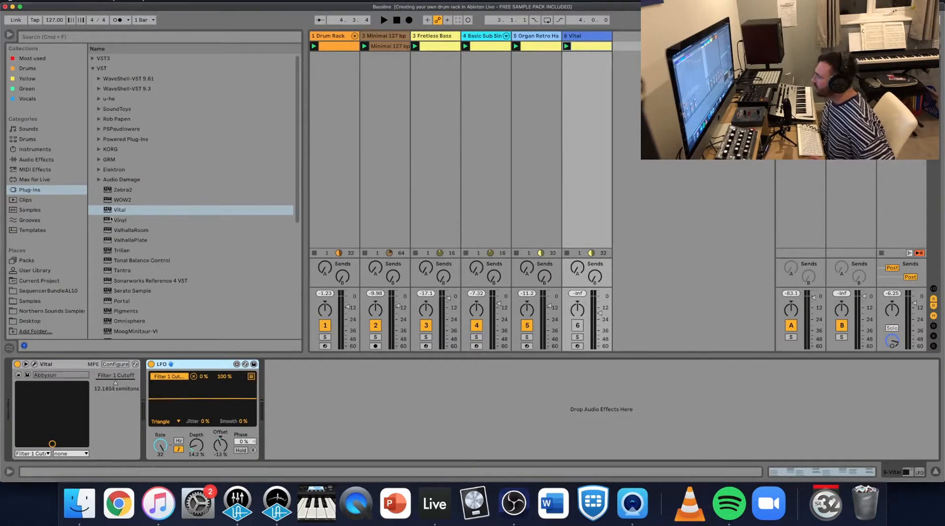
Step: Add a Vital synth on a new track and load the Abbysun pad preset in it
left_click_drag(117, 211, 682, 93)
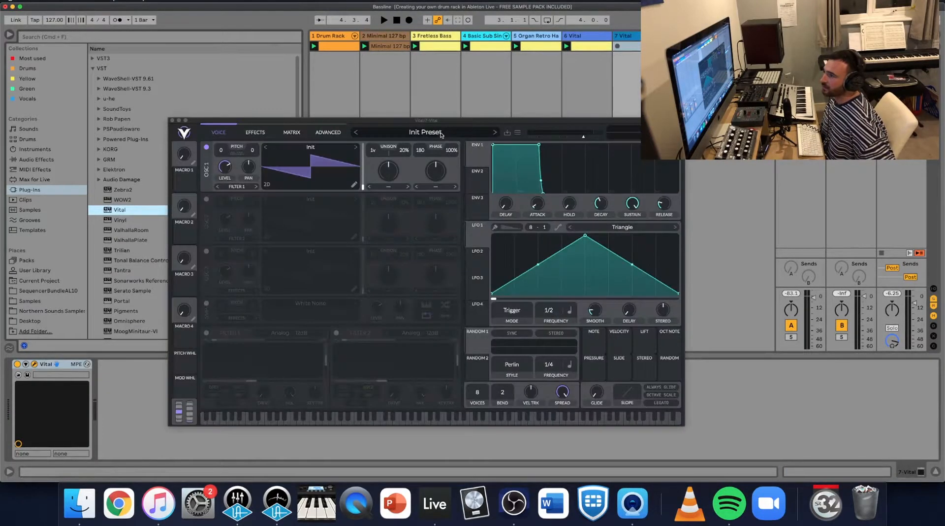
left_click_drag(444, 123, 407, 95)
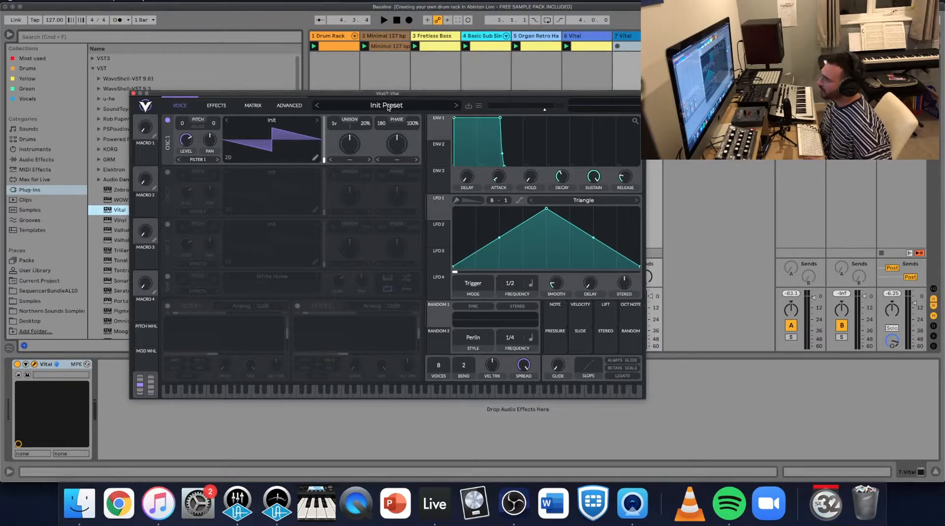
left_click(387, 106)
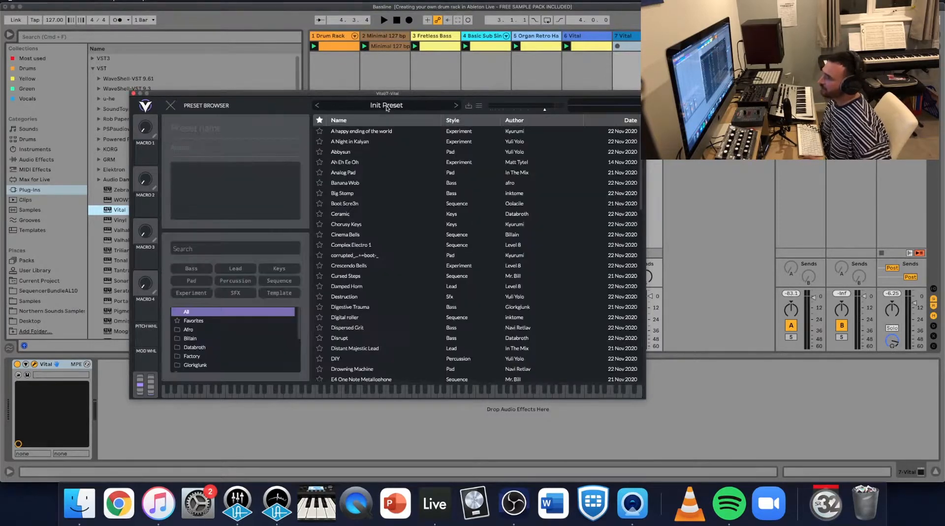
left_click(347, 152)
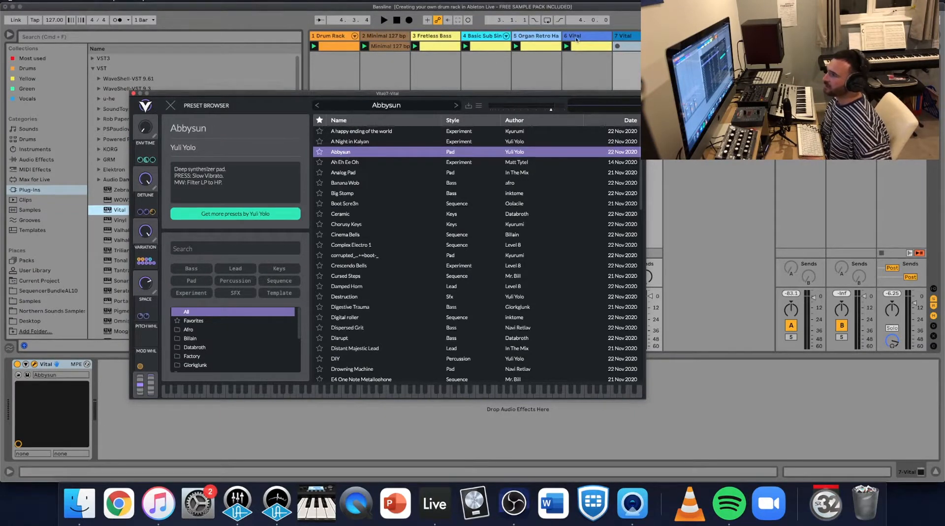
Step: Move the chord clip from track 6 to the new Vital track, play it soloed and lower the track's volume
left_click_drag(581, 46, 621, 49)
left_click_drag(592, 92, 473, 54)
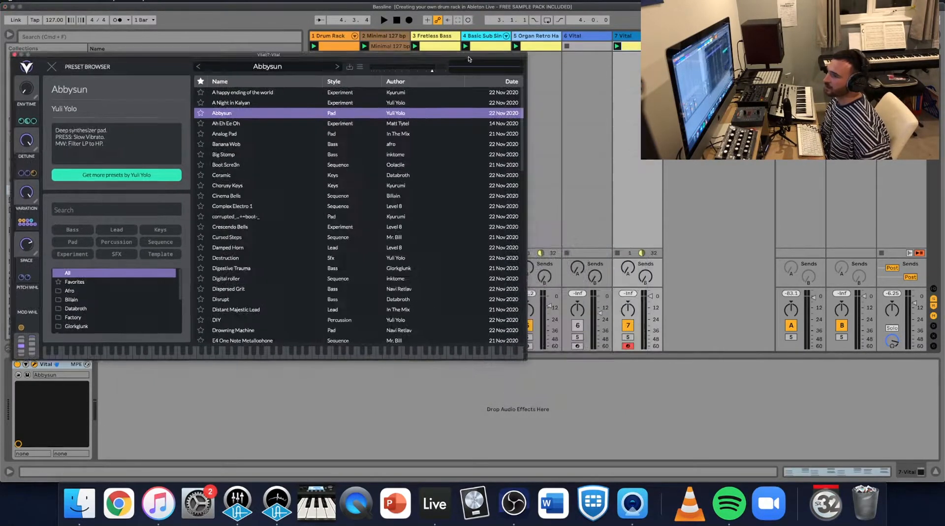
left_click(618, 47)
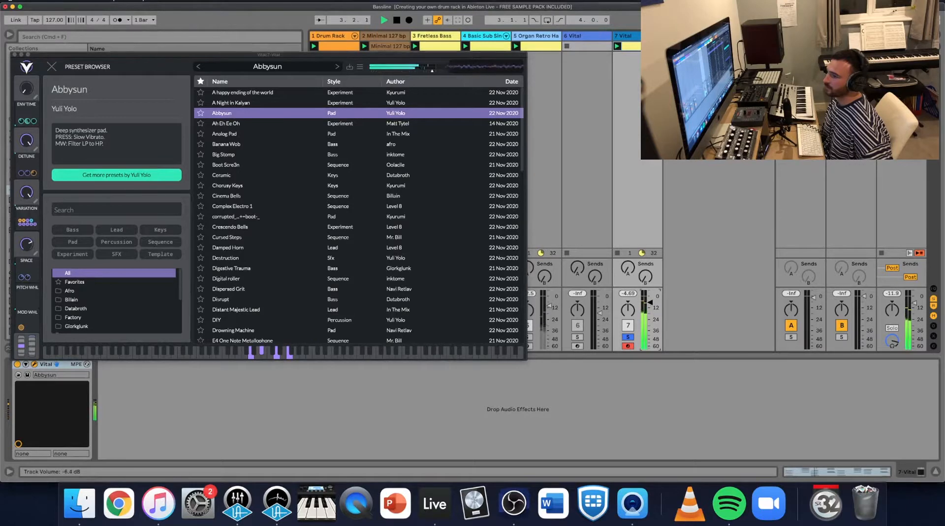
left_click_drag(650, 296, 651, 310)
key("space")
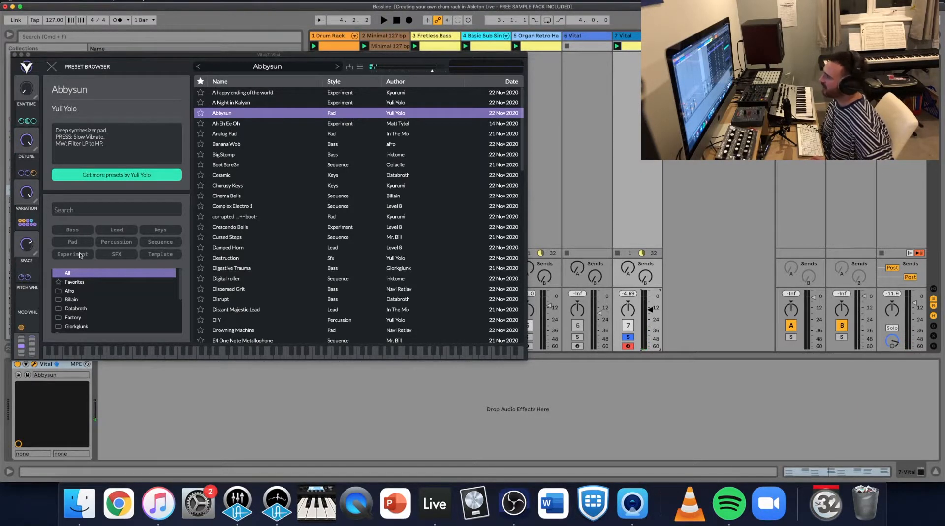
Step: Turn off oscillator 3 (Crappy Toilet) in the Abbysun patch after comparing the sound with and without it during playback
left_click(52, 67)
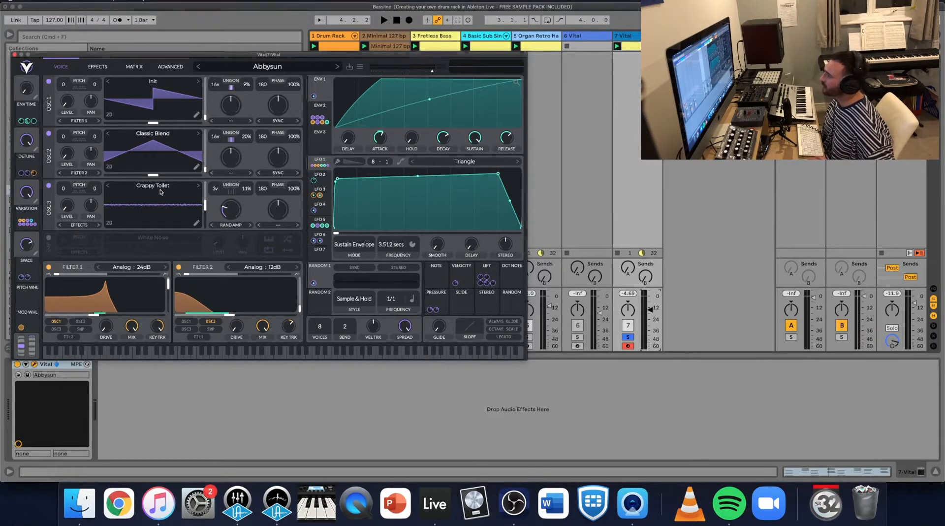
left_click(49, 186)
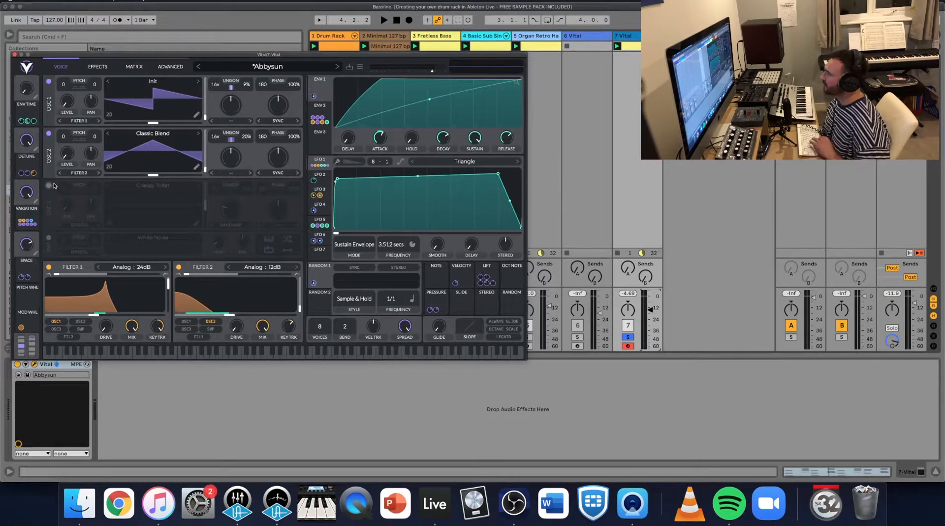
key("space")
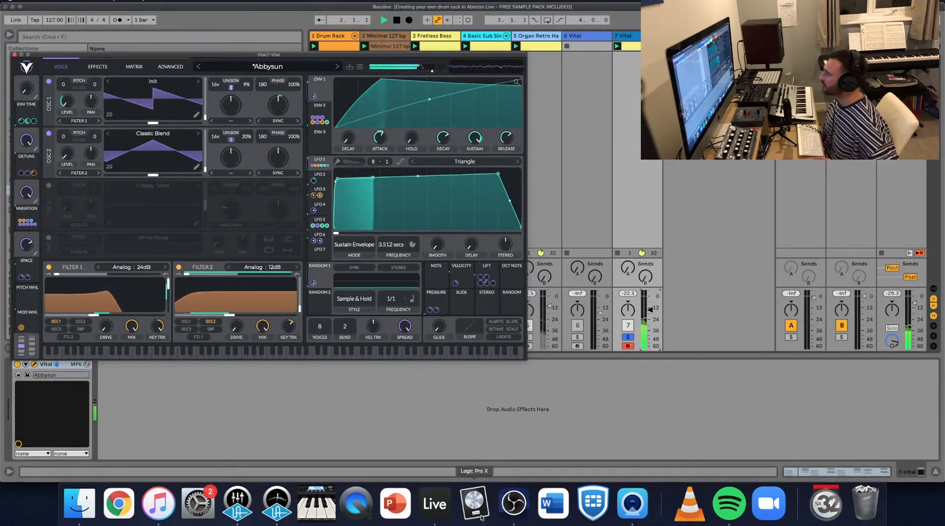
left_click(48, 187)
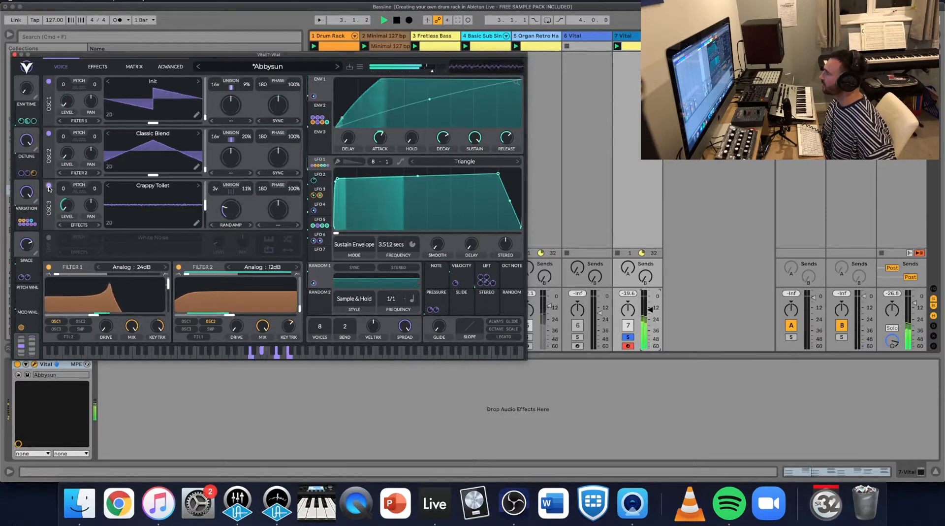
left_click(49, 187)
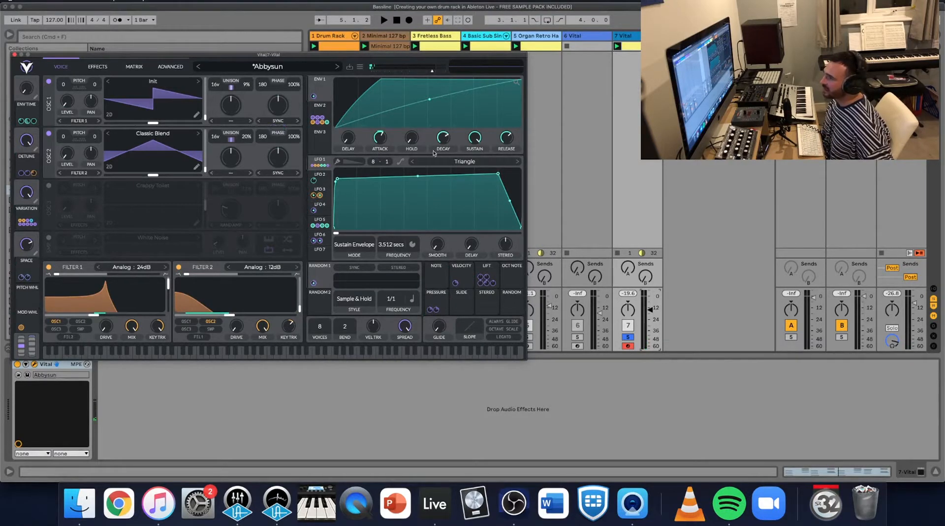
Step: Try the shortest attack on envelope 1 during playback, then raise it back to a slow attack
left_click_drag(386, 144, 381, 158)
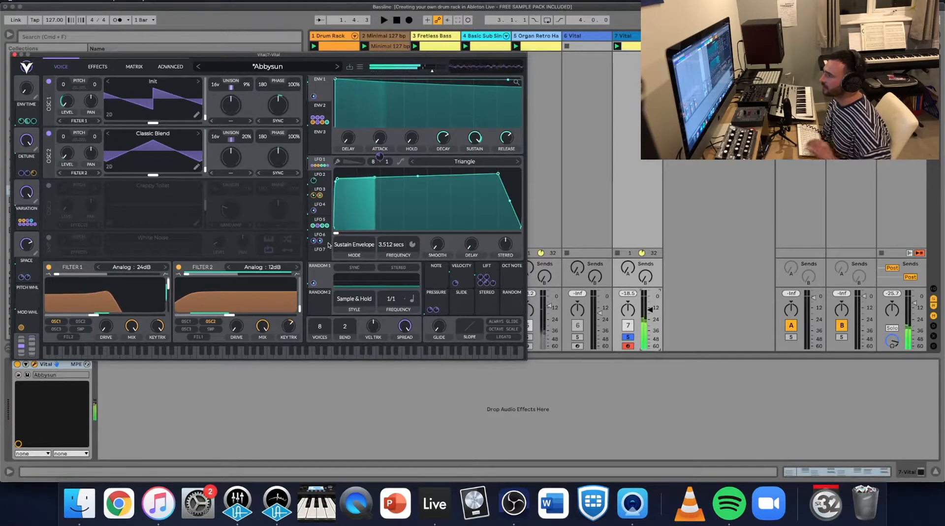
left_click(381, 143)
left_click_drag(382, 143, 382, 102)
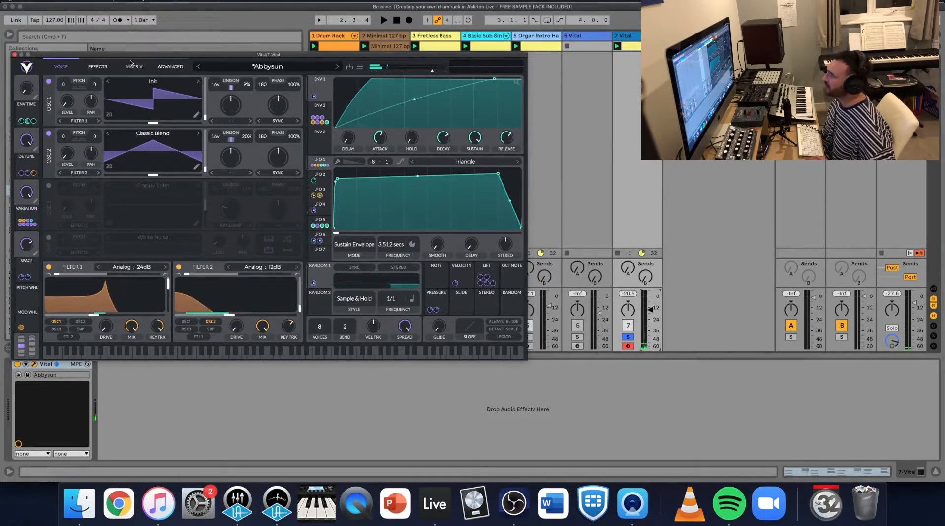
Step: Look through the synth's effects, modulation matrix and advanced pages, then return to the voice page
left_click(101, 69)
left_click(134, 66)
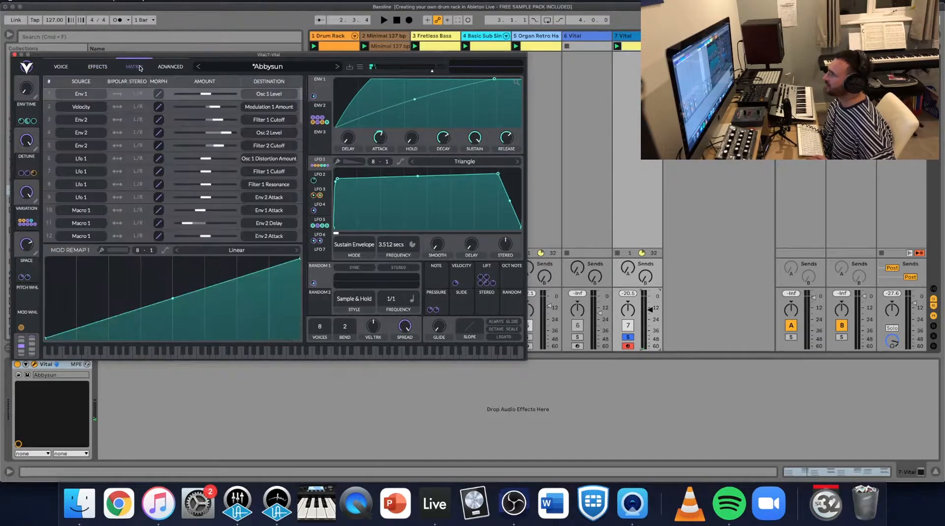
left_click(171, 66)
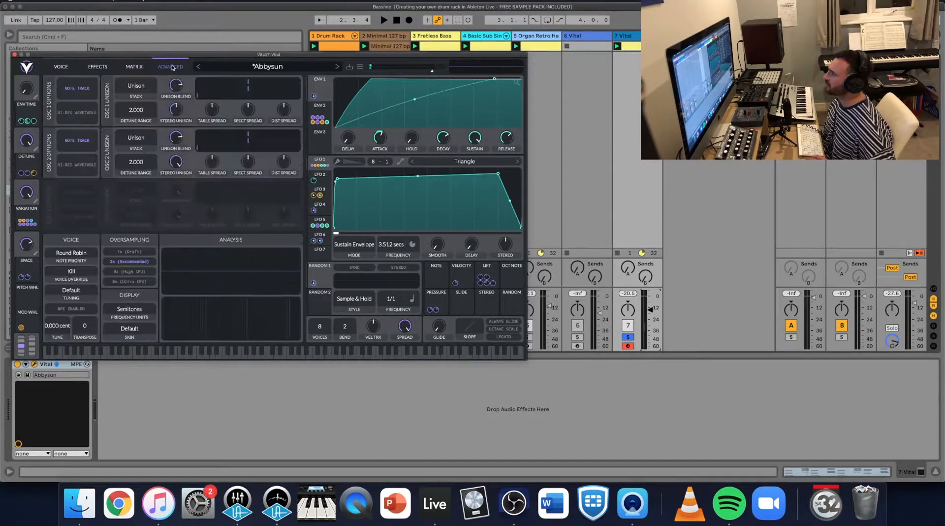
left_click(61, 67)
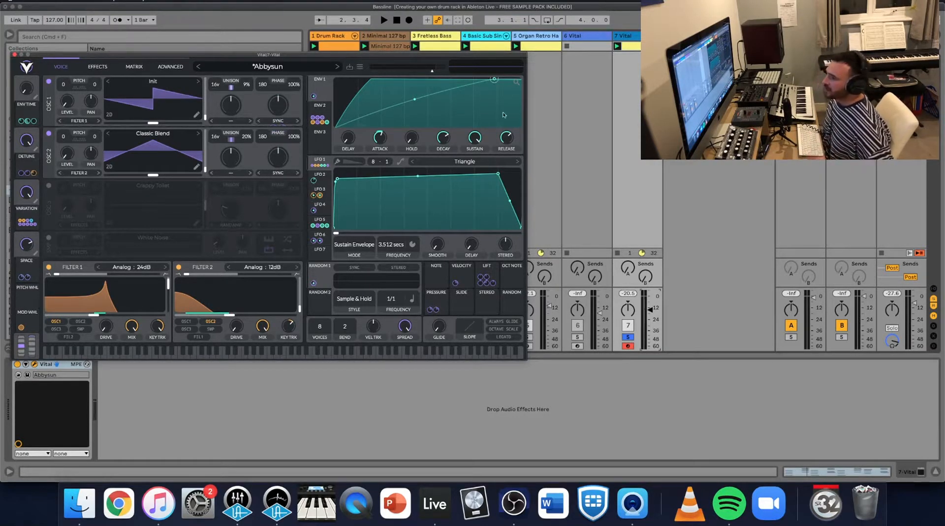
Step: Lower the Filter 1 cutoff by ear, first with the track soloed and then unsoloed with the whole mix playing
key("space")
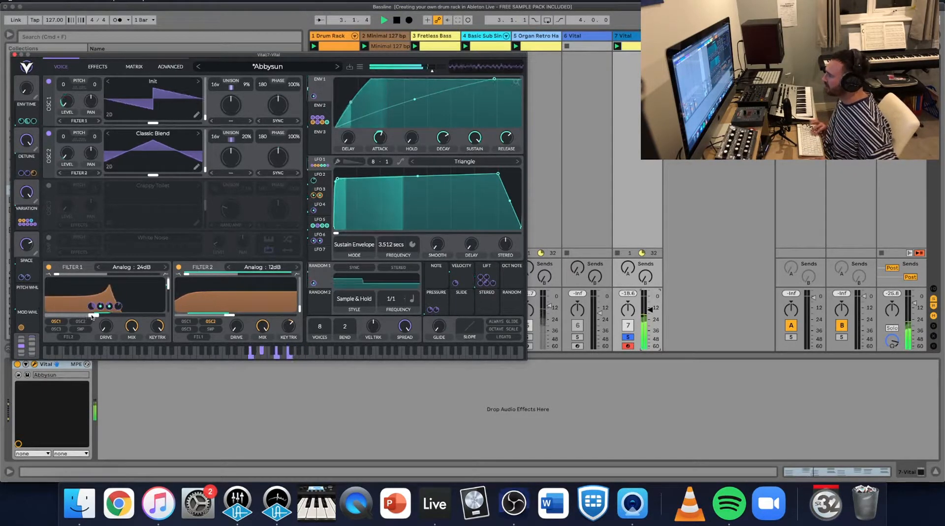
mouse_move(92, 317)
left_mouse_down()
mouse_move(136, 318)
mouse_move(84, 314)
left_mouse_up()
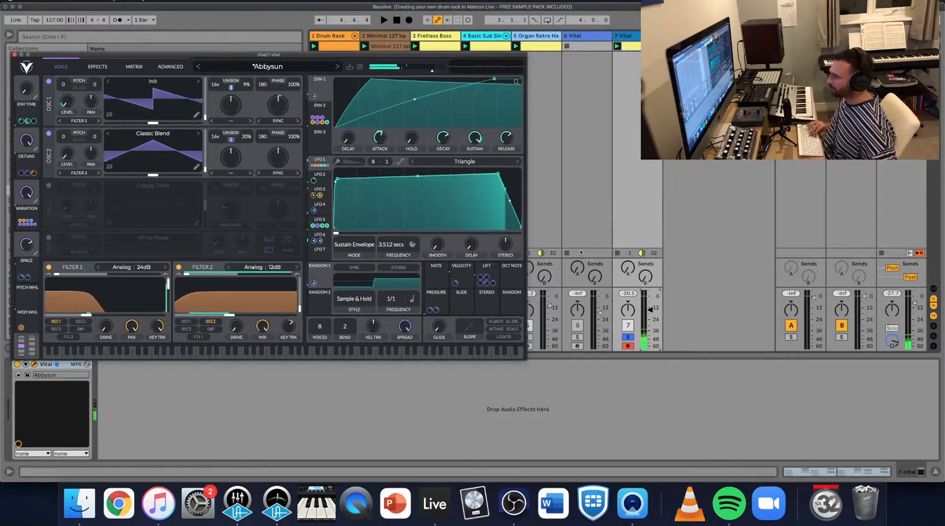
left_click(628, 337)
key("space")
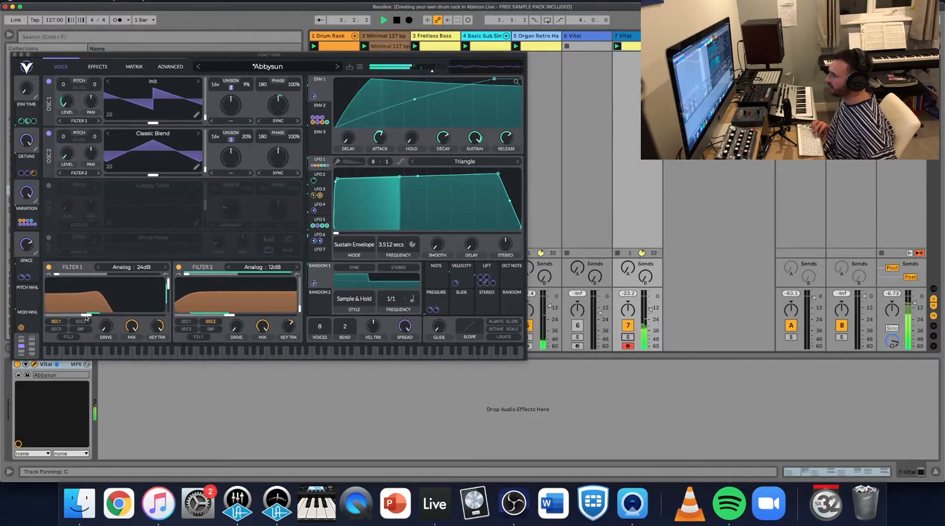
mouse_move(86, 316)
left_mouse_down()
mouse_move(145, 319)
mouse_move(81, 320)
left_mouse_up()
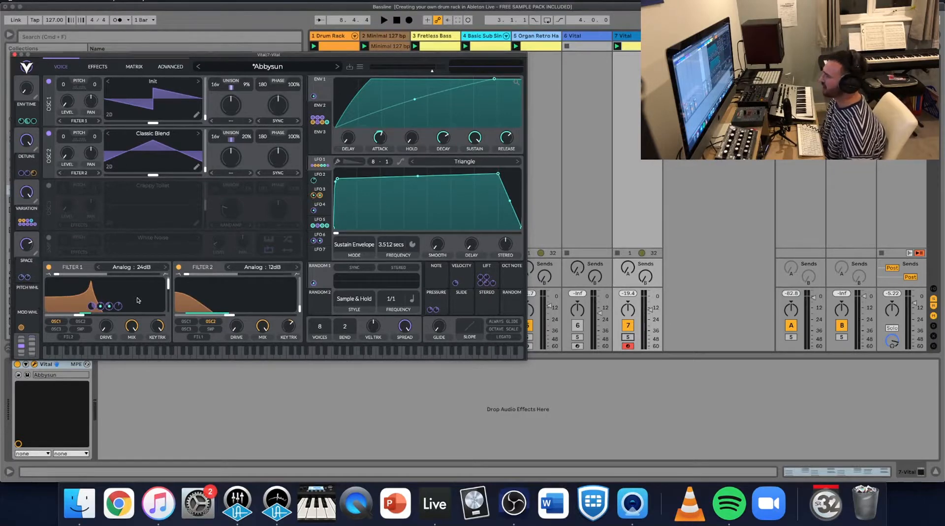
Step: Close the synth window and add the LFO modulator after Vital in the track's device chain
left_click(14, 55)
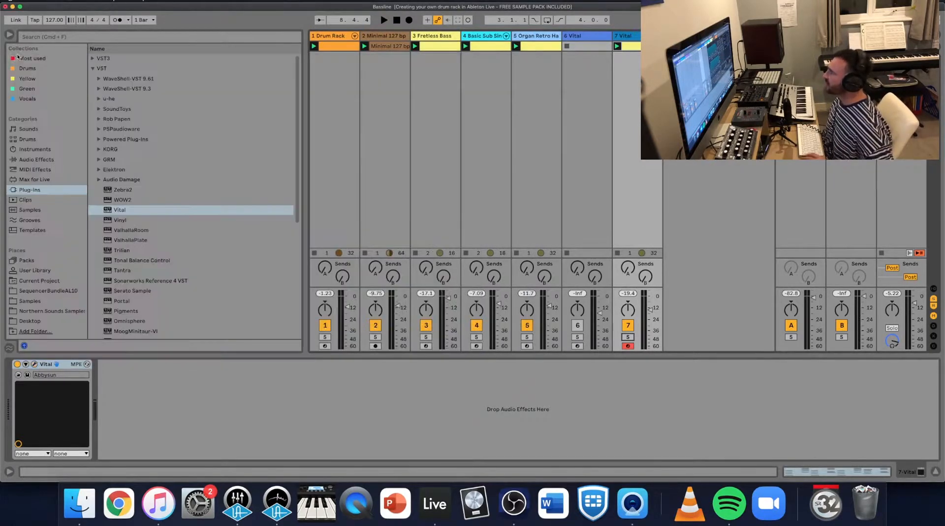
left_click(42, 160)
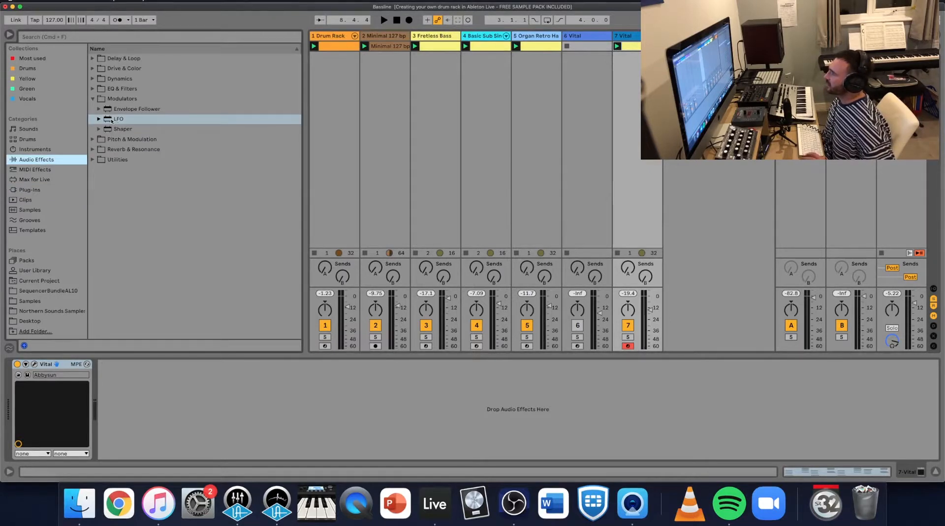
left_click_drag(111, 118, 136, 400)
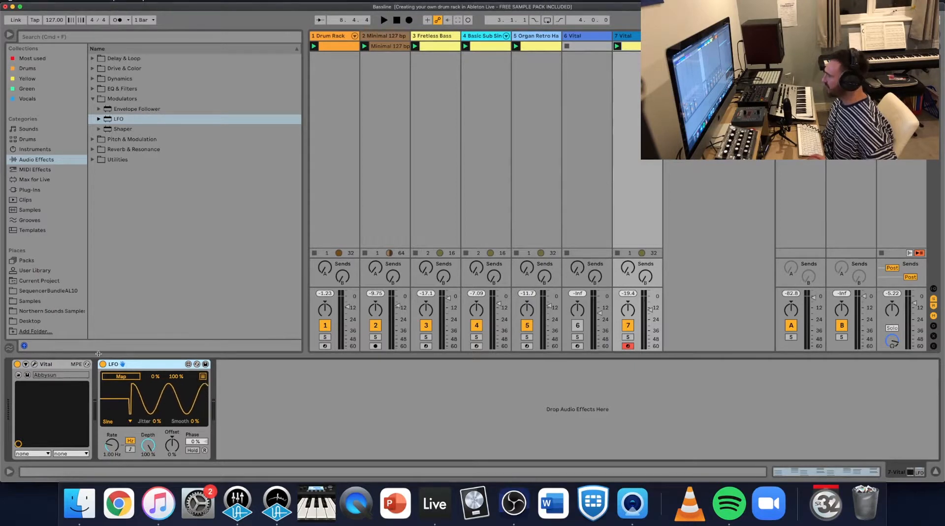
Step: Expose Filter 1 Cutoff as the Vital device's horizontal XY parameter and check the link by nudging the cutoff in the synth
left_click(34, 365)
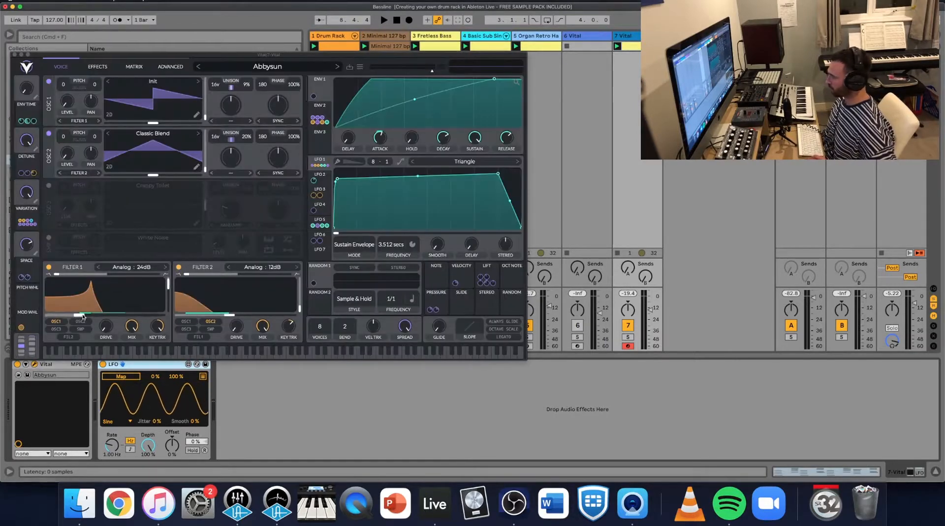
left_click_drag(83, 317, 82, 316)
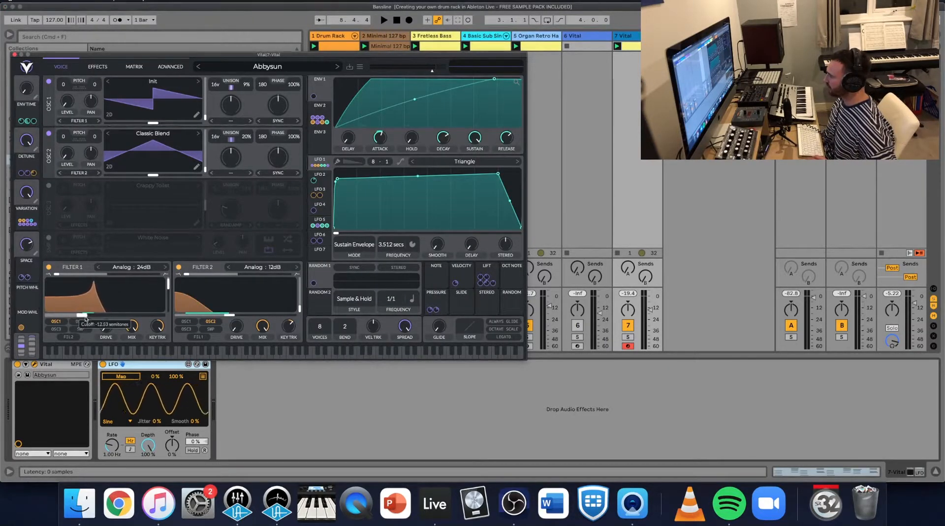
left_click(32, 454)
left_click(34, 469)
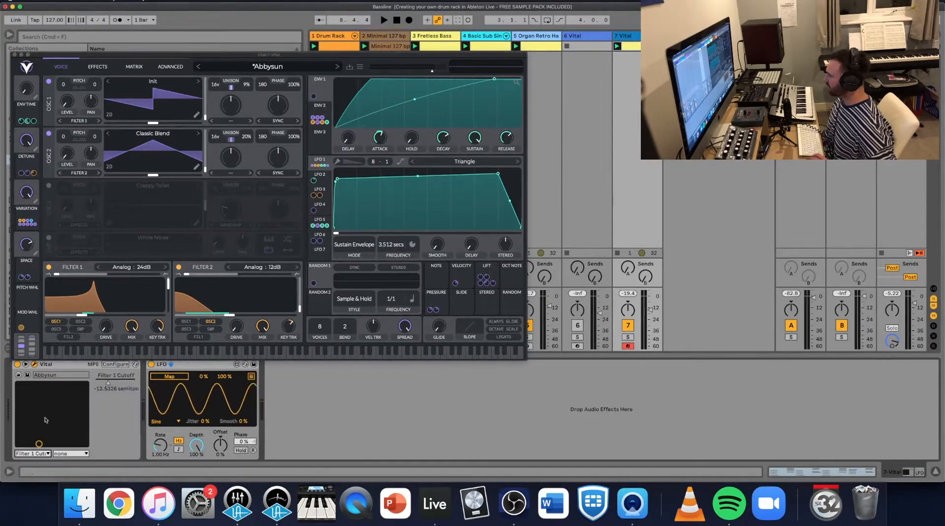
left_click_drag(79, 313, 82, 314)
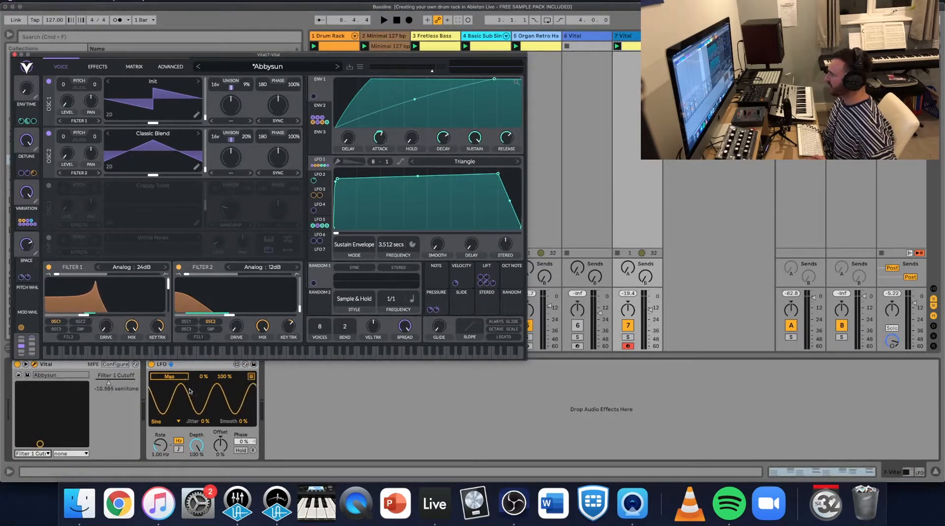
Step: Map the LFO to Filter 1 Cutoff as a tempo-synced triangle and, with the track soloed, set its rate to 16 and depth to 53.5%
left_click(176, 378)
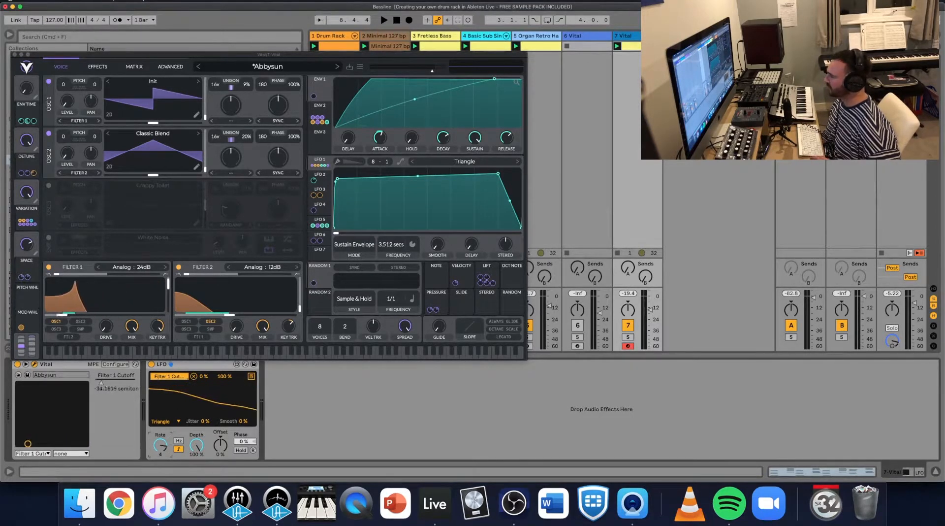
left_click(629, 337)
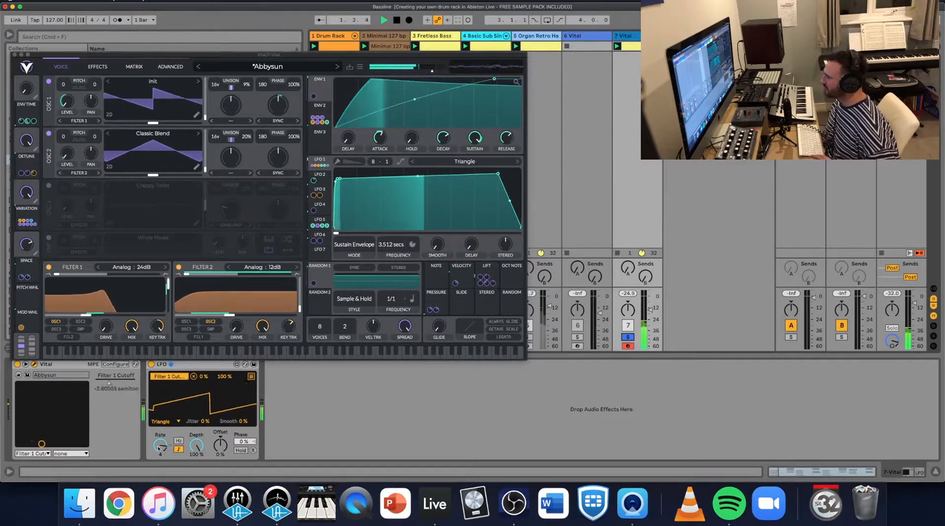
left_click_drag(158, 448, 168, 436)
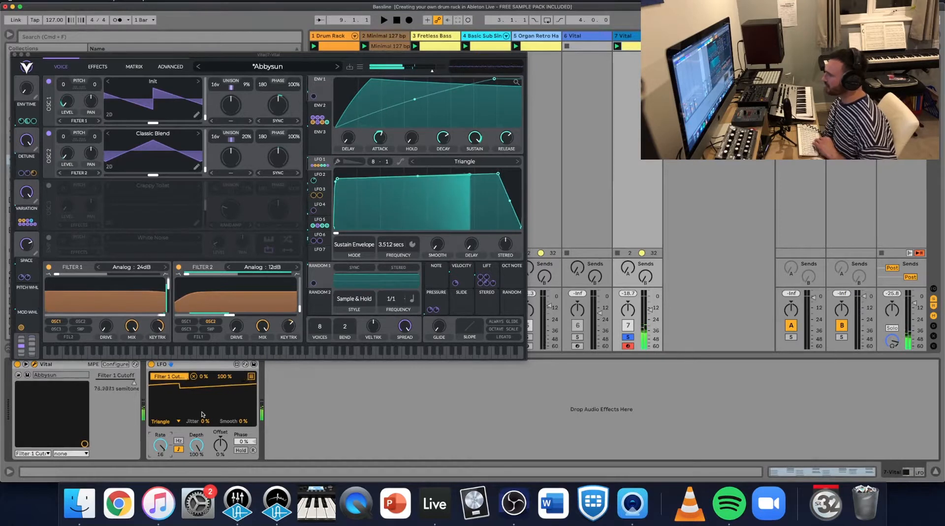
left_click_drag(196, 446, 196, 454)
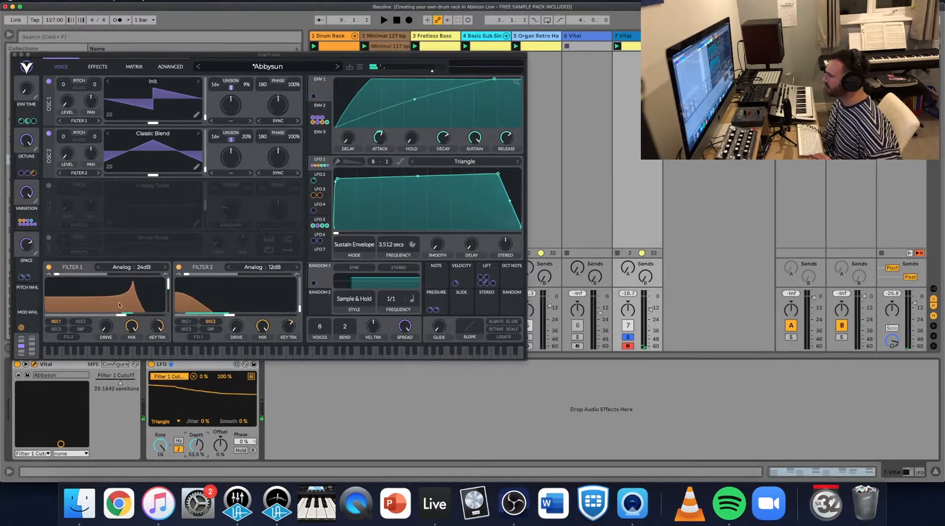
Step: During playback, reduce the LFO depth to 33.1% and lower Vital's Filter 2 cutoff by ear
key("space")
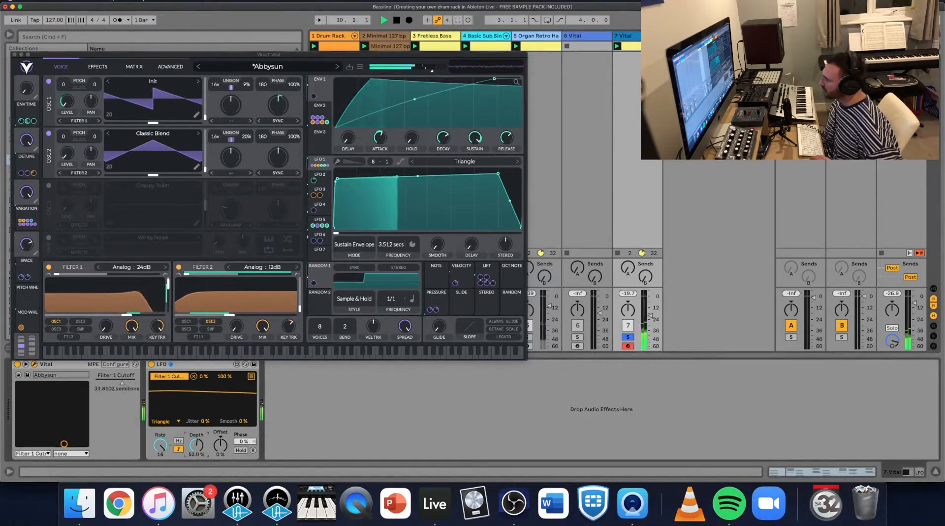
left_click_drag(196, 446, 196, 449)
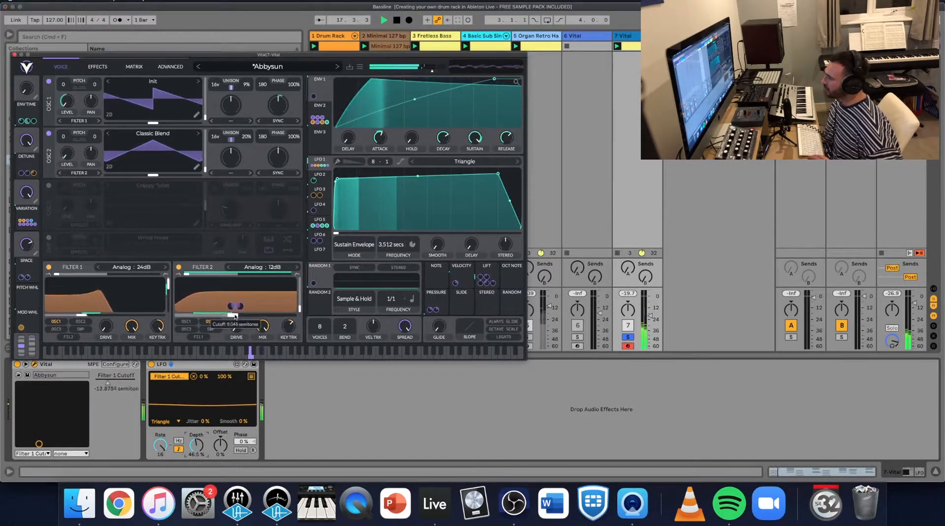
left_click_drag(235, 317, 177, 321)
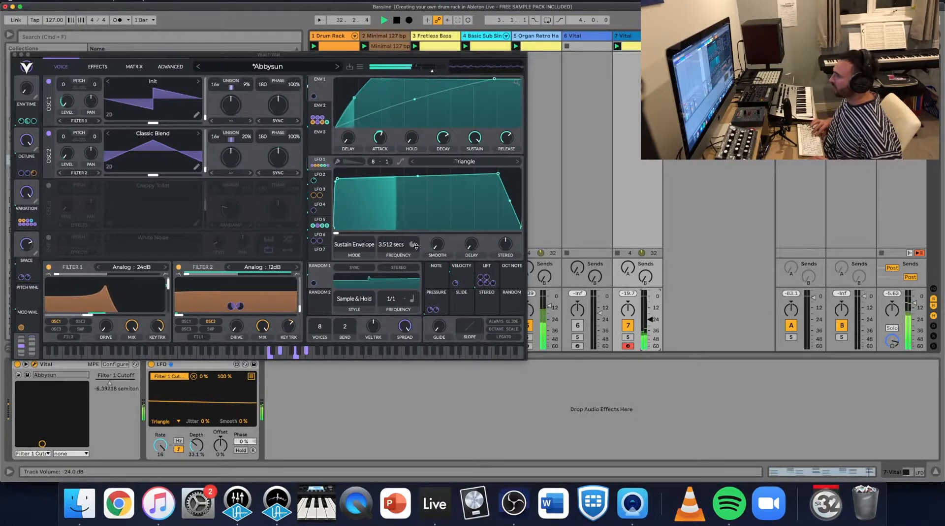
key("space")
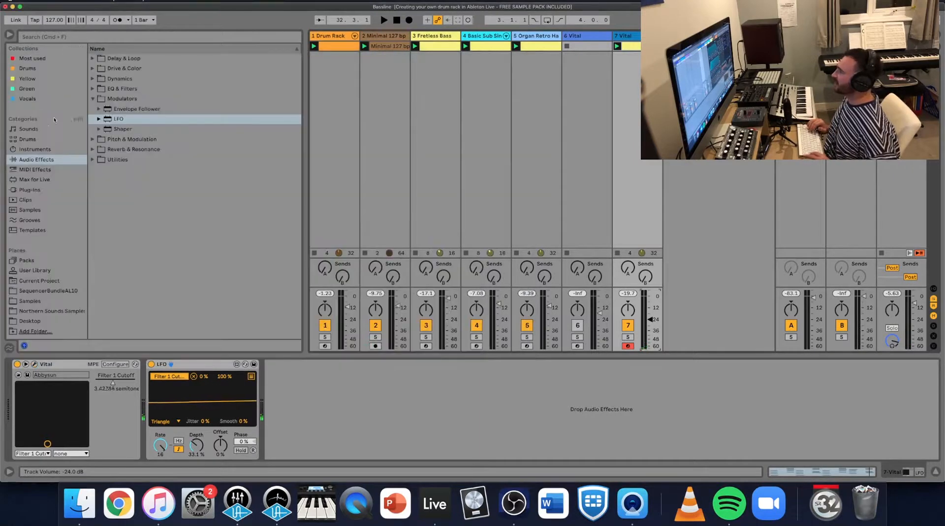
Step: Close the synth window, search the plug-ins for iZotope and add Vinyl after the LFO in the track's device chain
left_click(15, 54)
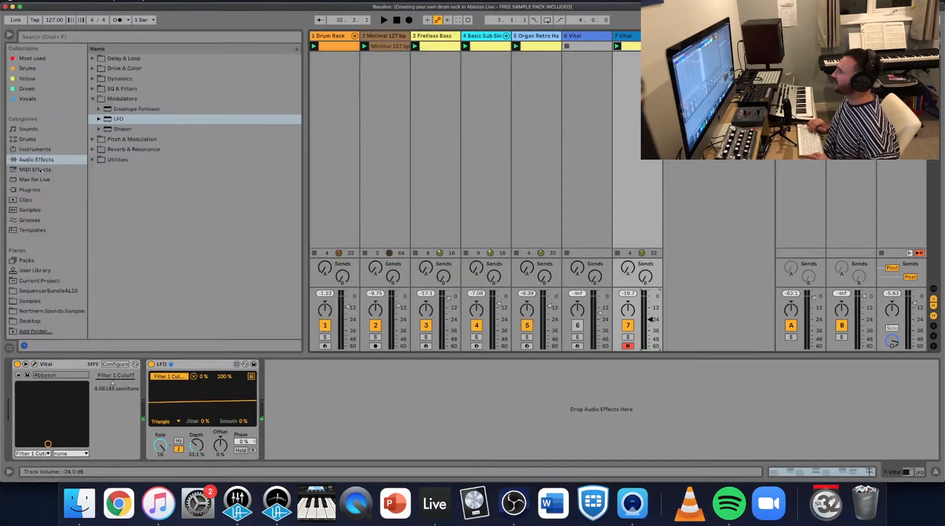
left_click(32, 179)
left_click(31, 189)
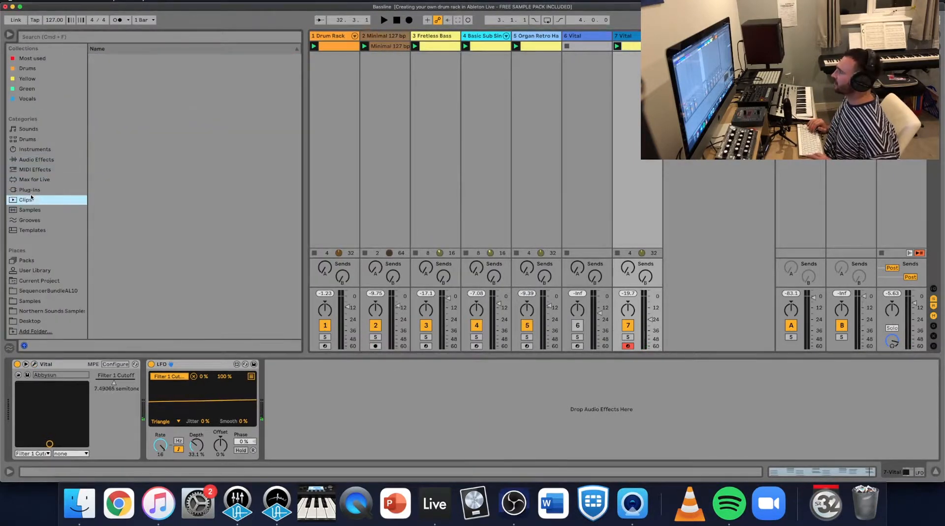
left_click(51, 36)
type("izo")
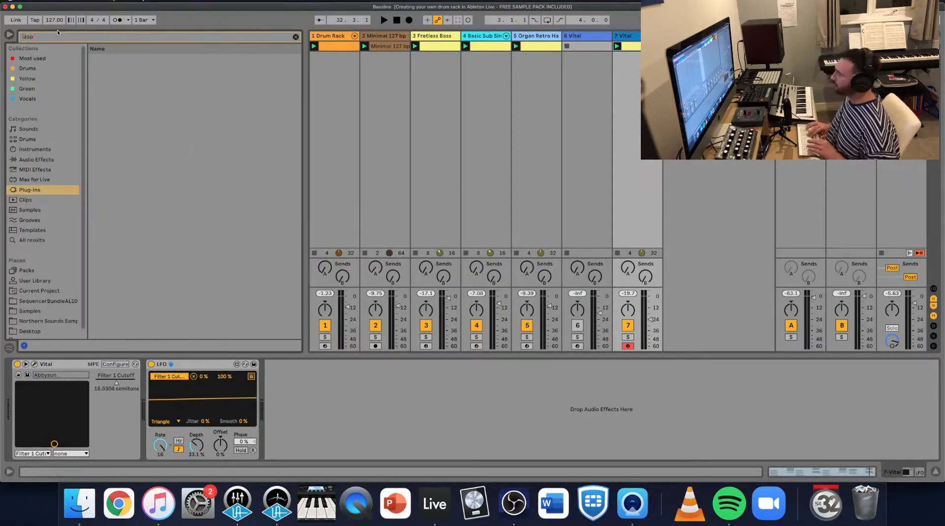
left_click(98, 59)
left_click(101, 69)
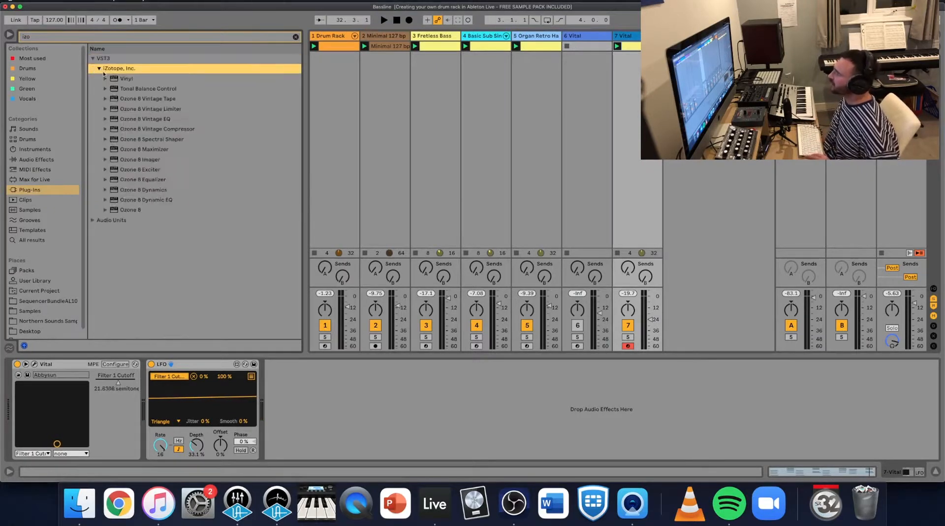
left_click_drag(116, 79, 343, 433)
left_click_drag(333, 399, 331, 398)
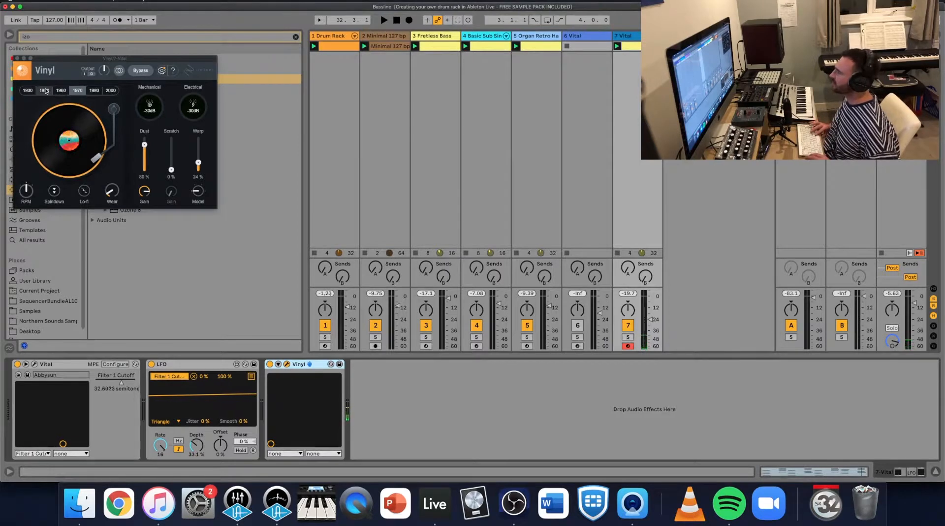
Step: With the pad track soloed and playing, set Vinyl's Warp to 52% and both Wear and Dust to 0%
key("space")
left_click(626, 337)
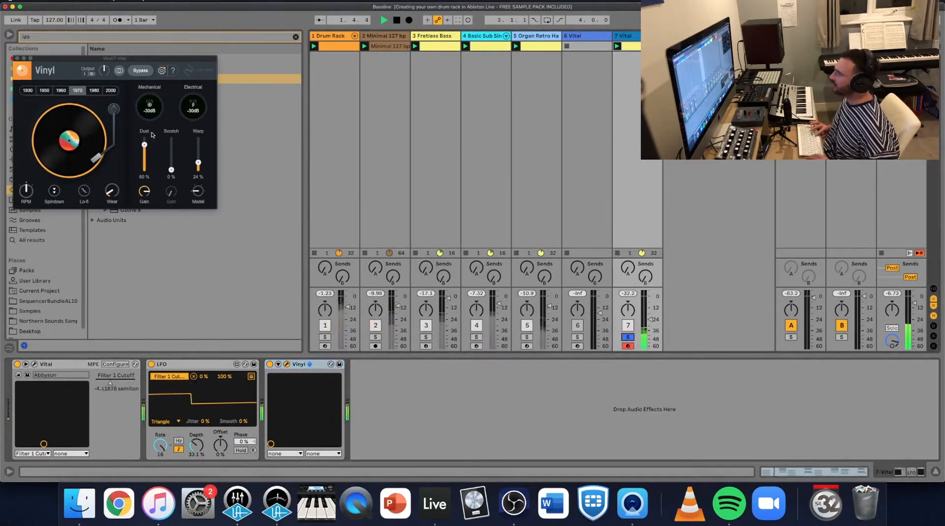
left_click_drag(198, 163, 199, 158)
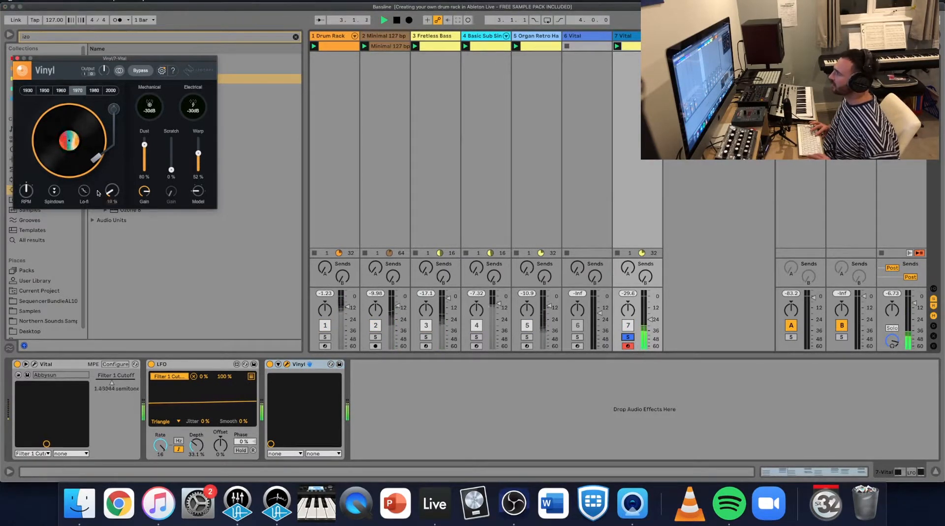
left_click_drag(116, 187, 123, 205)
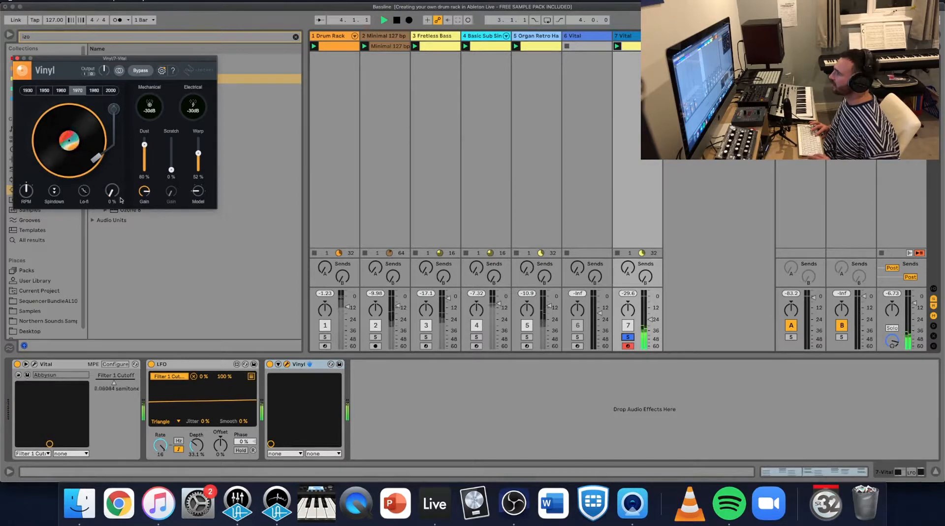
left_click_drag(144, 143, 144, 169)
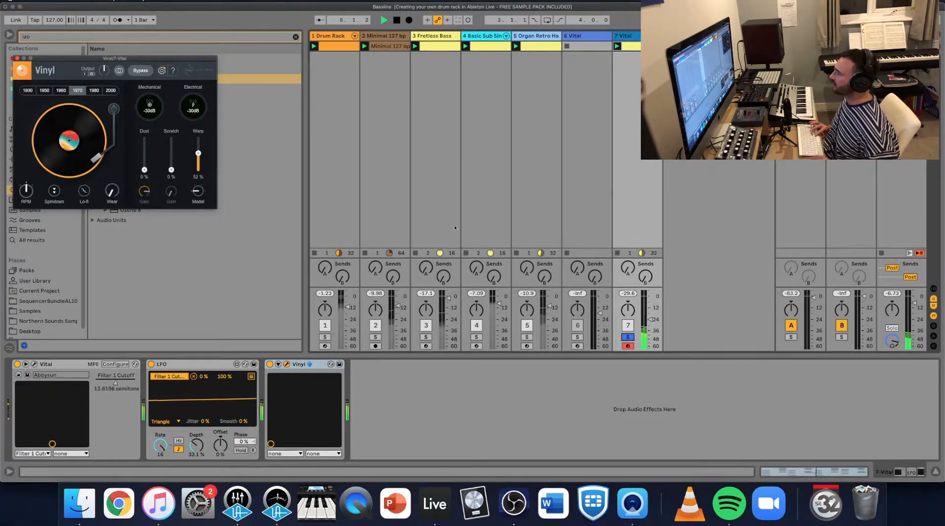
Step: Unsolo the pad track, reduce Vinyl's Warp to 29% with the full mix playing and close the Vinyl window
left_click(629, 336)
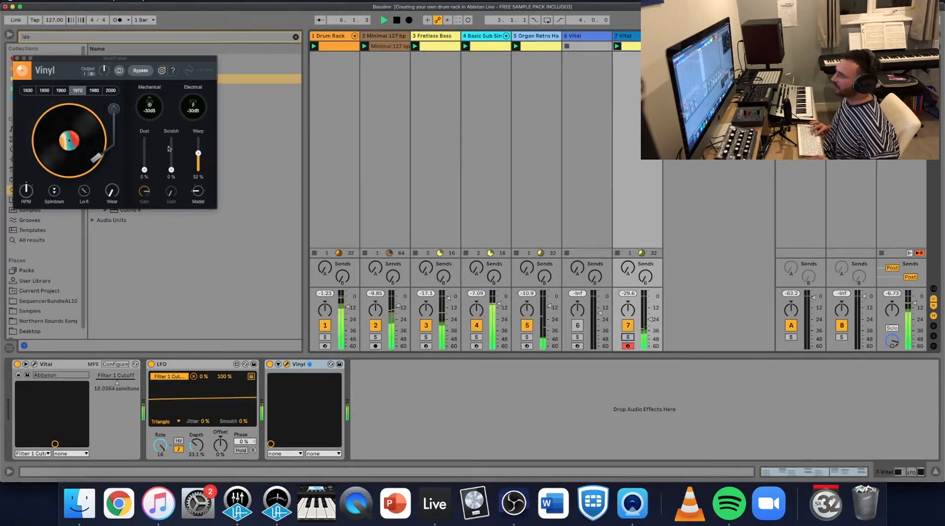
left_click_drag(198, 153, 199, 159)
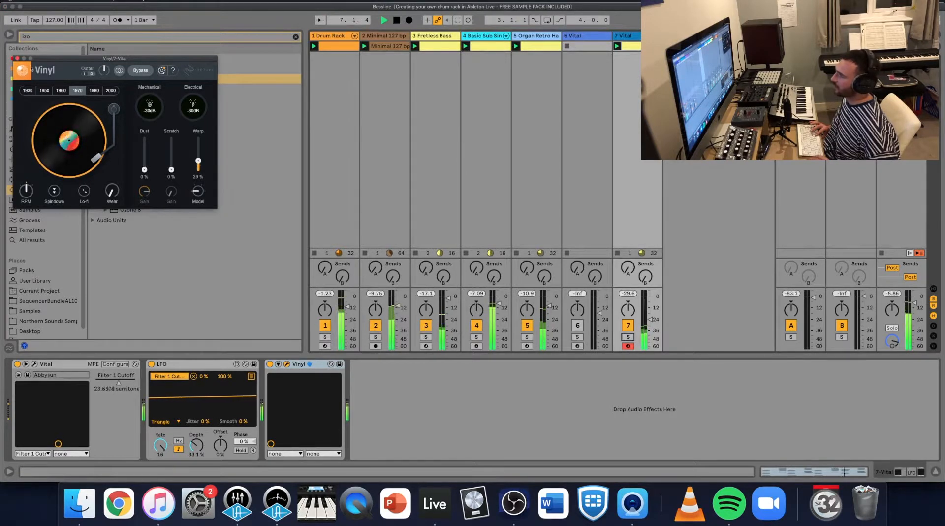
key("super+w")
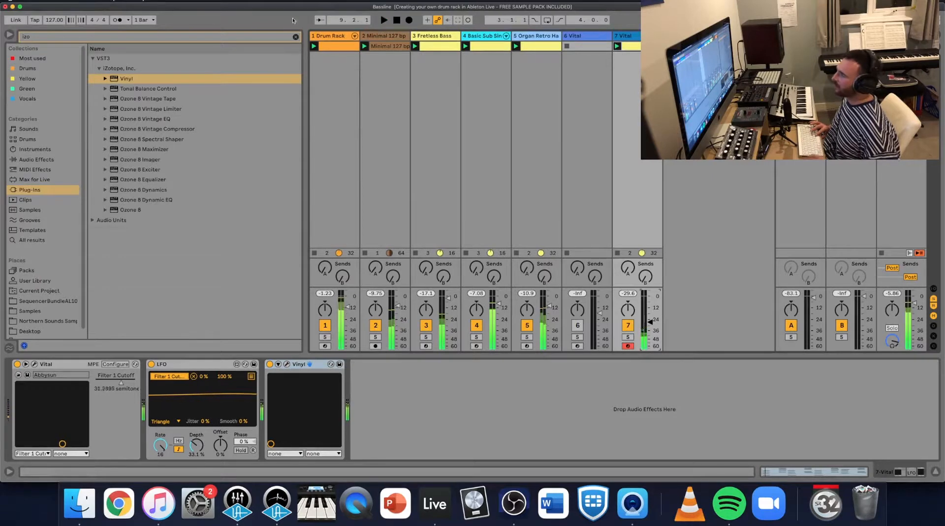
Step: Clear the plug-in search and load u-he's TyrellN6 synth onto a new track after the second Vital track
left_click(296, 37)
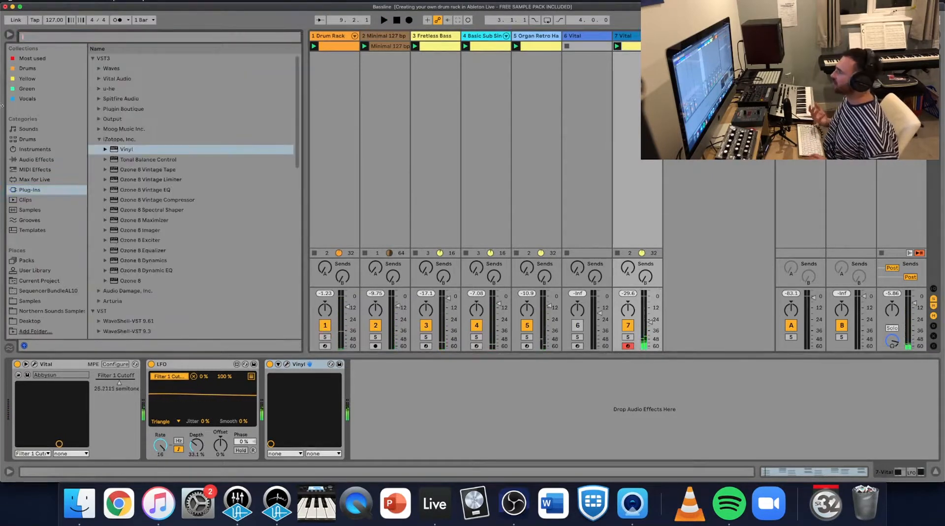
left_click(100, 139)
left_click(100, 99)
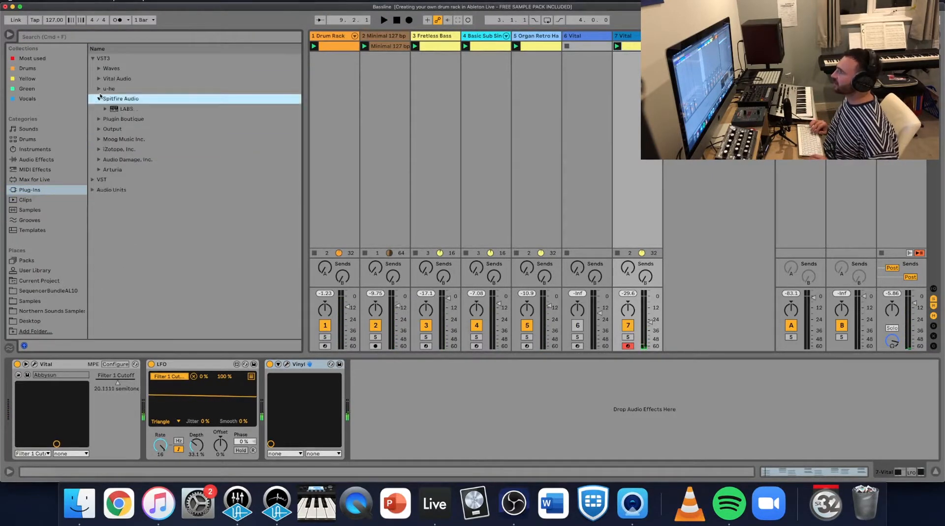
left_click(100, 90)
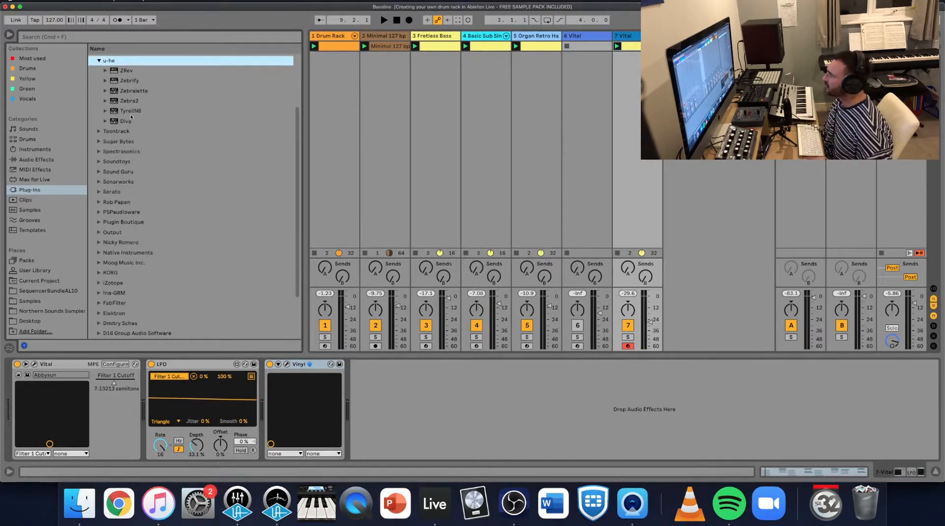
left_click(127, 112)
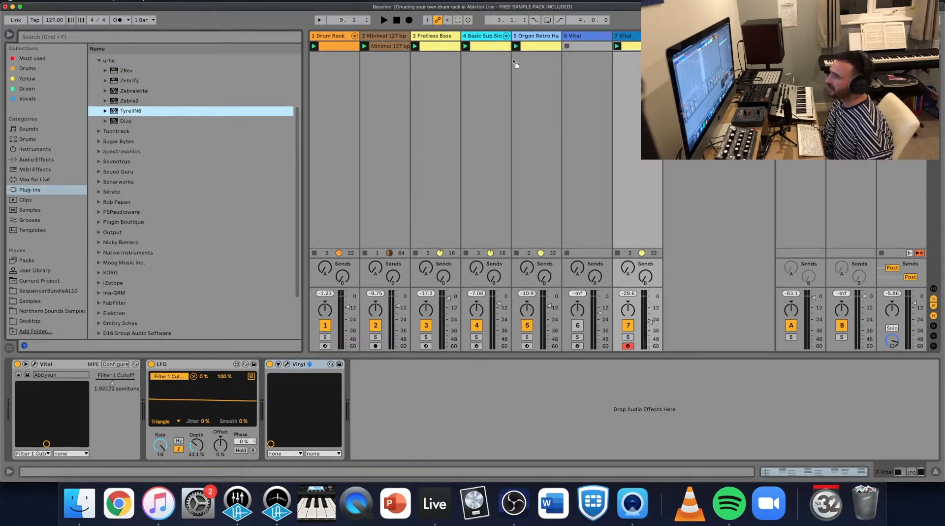
left_click_drag(513, 61, 689, 74)
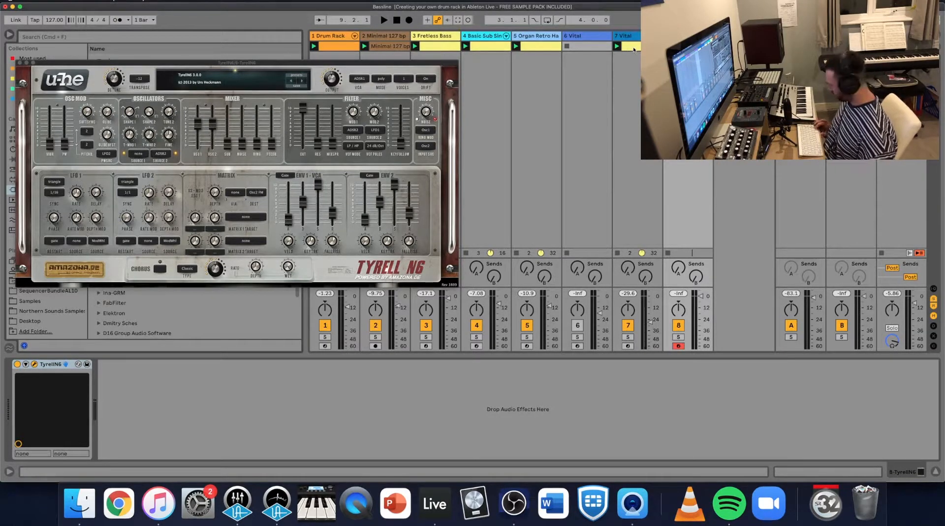
Step: Solo the TyrellN6 track, load the PV - Influx Pad preset and set the track volume to about -20 dB during playback
left_click(678, 337)
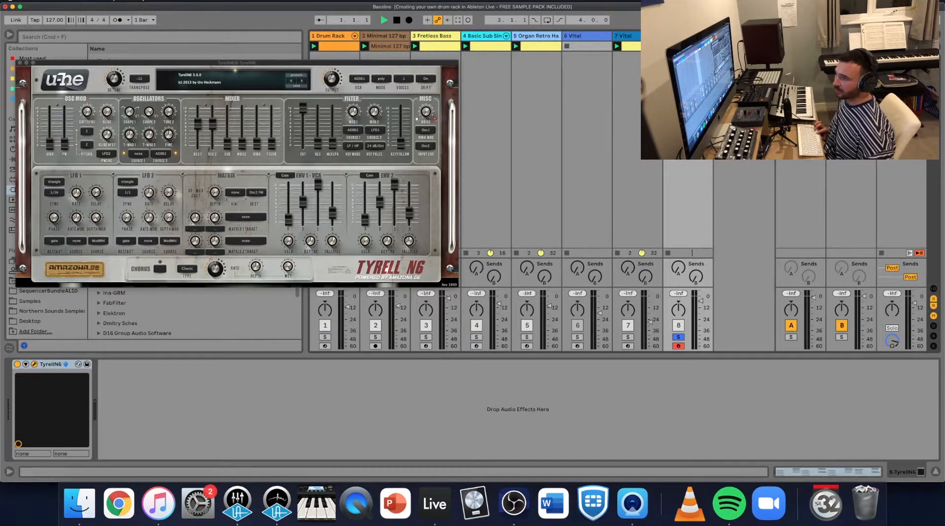
key("space")
left_click(197, 83)
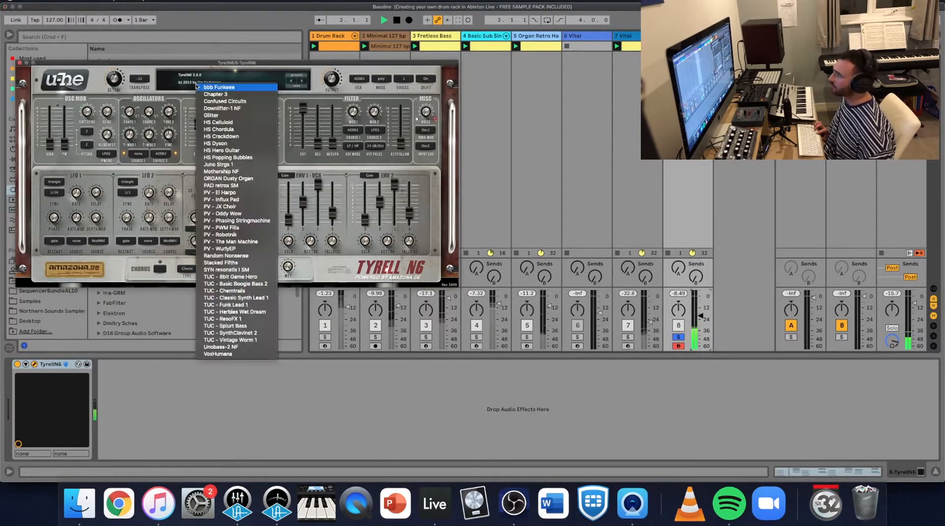
left_click(220, 200)
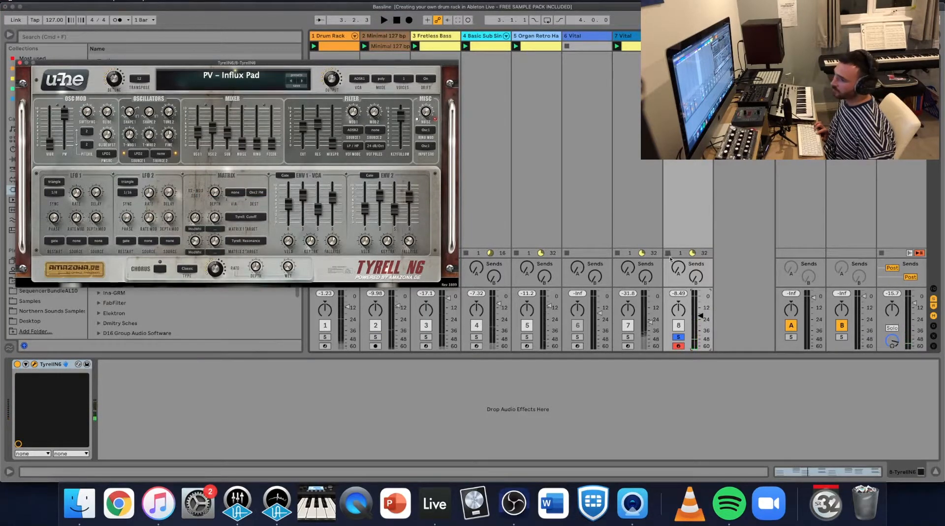
key("space")
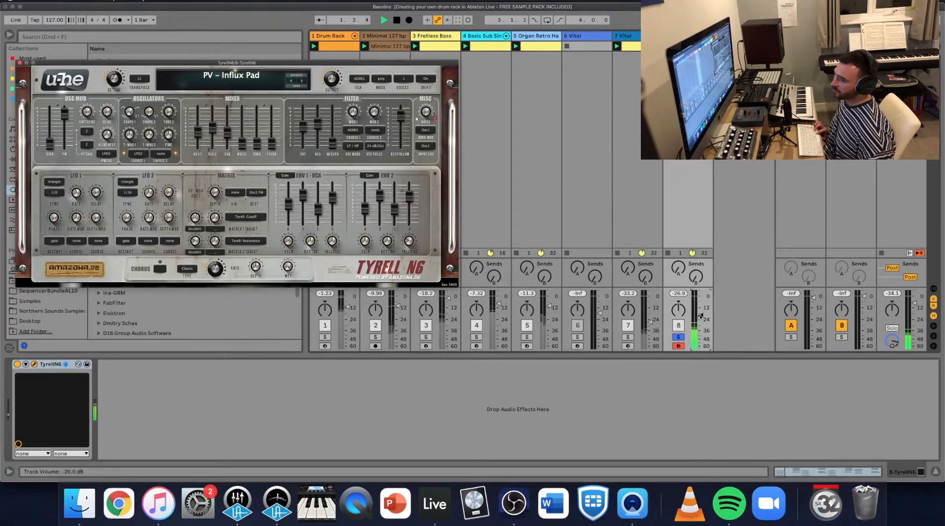
left_click_drag(702, 316, 701, 315)
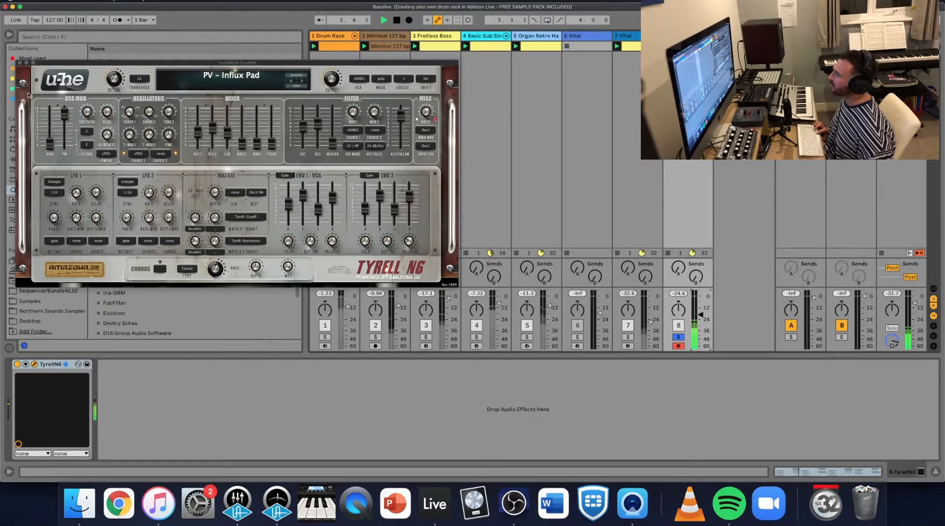
Step: Close the TyrellN6 window and insert the Arpeggiator MIDI effect before the synth in its device chain
left_click(20, 62)
left_click(46, 170)
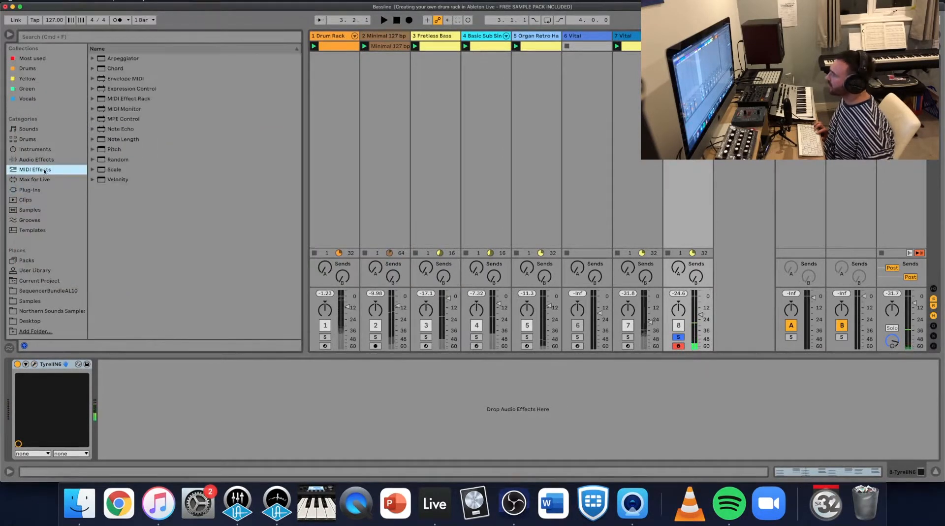
left_click(93, 59)
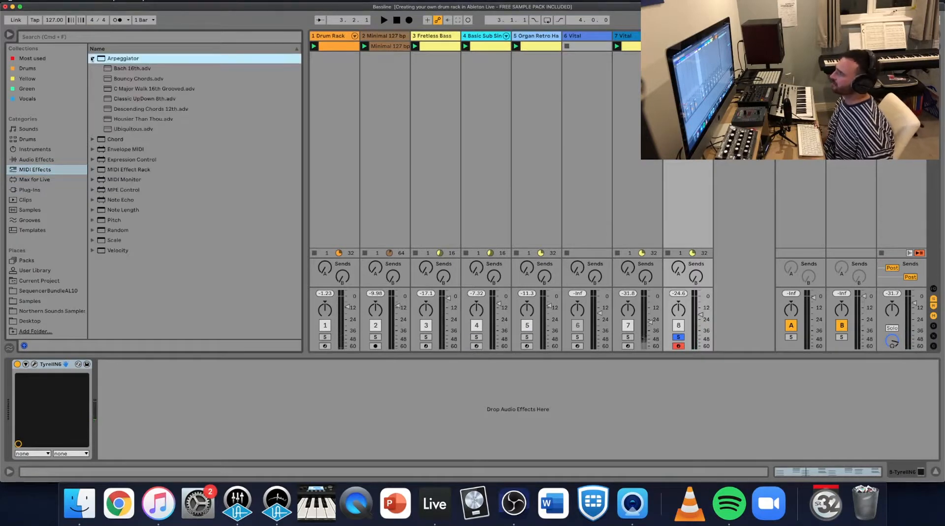
left_click(92, 59)
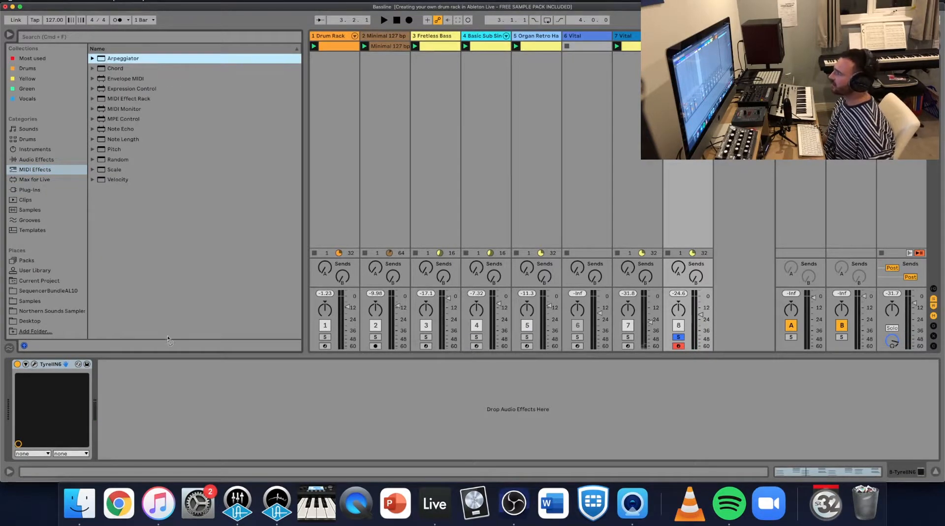
left_click_drag(167, 340, 55, 408)
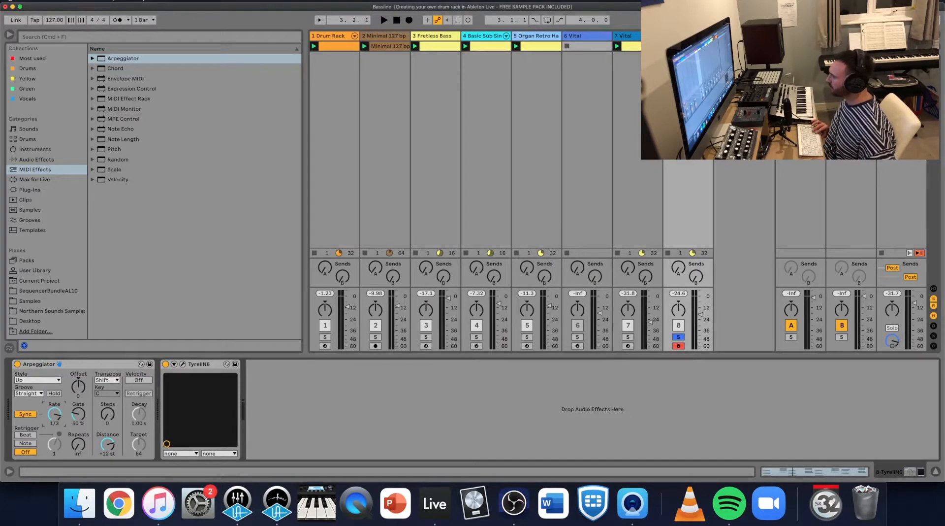
Step: During playback, try the Arpeggiator's Swing 8 groove, settle on Swing 16 and unsolo the TyrellN6 track
key("space")
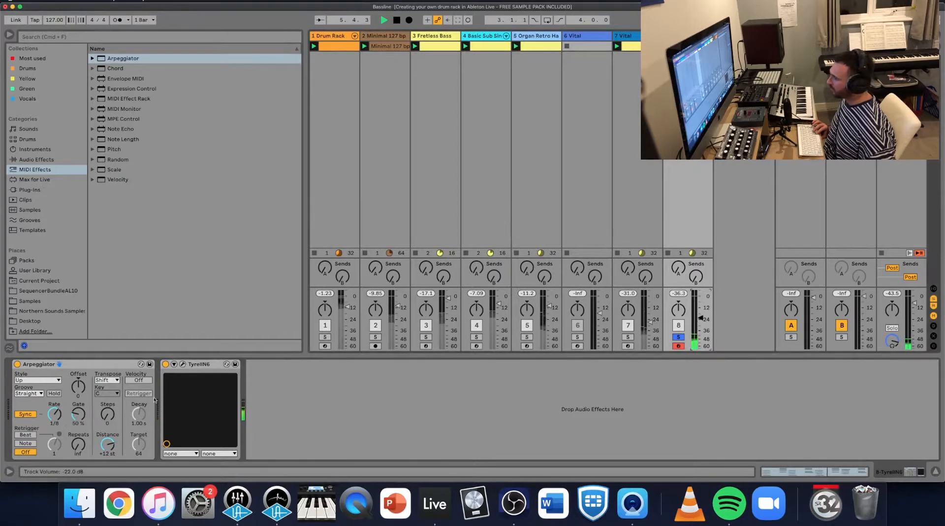
left_click(34, 397)
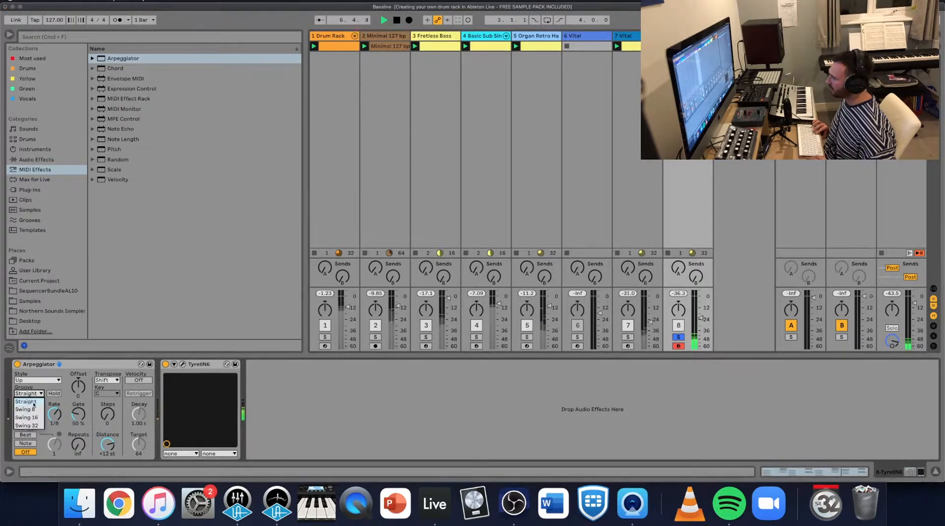
left_click(34, 410)
left_click(34, 394)
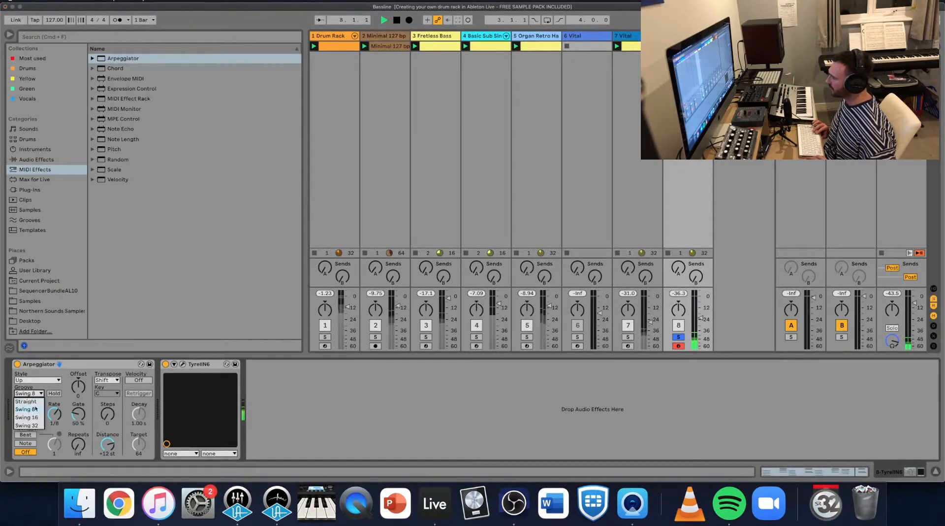
left_click(34, 418)
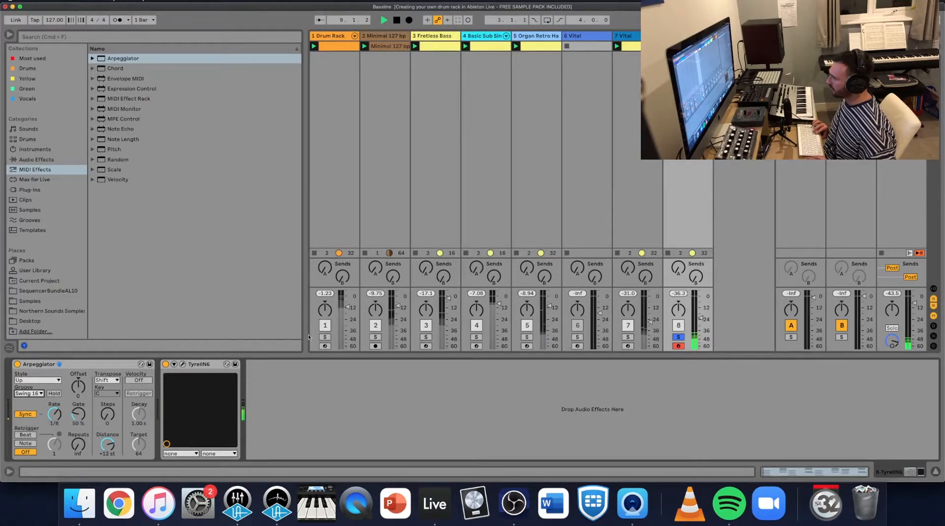
left_click(678, 337)
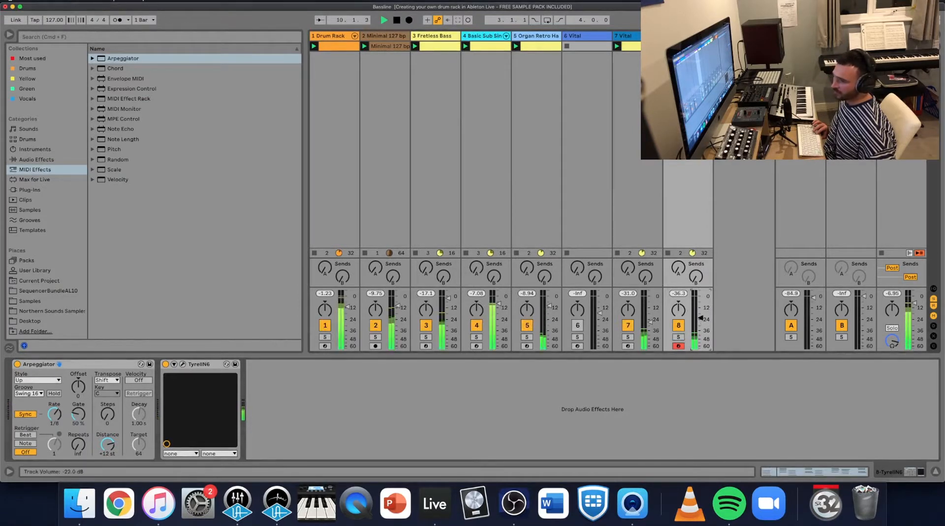
Step: Solo the second Vital and TyrellN6 tracks together and raise TyrellN6's filter cutoff to 150
left_click(632, 338)
left_click(678, 337)
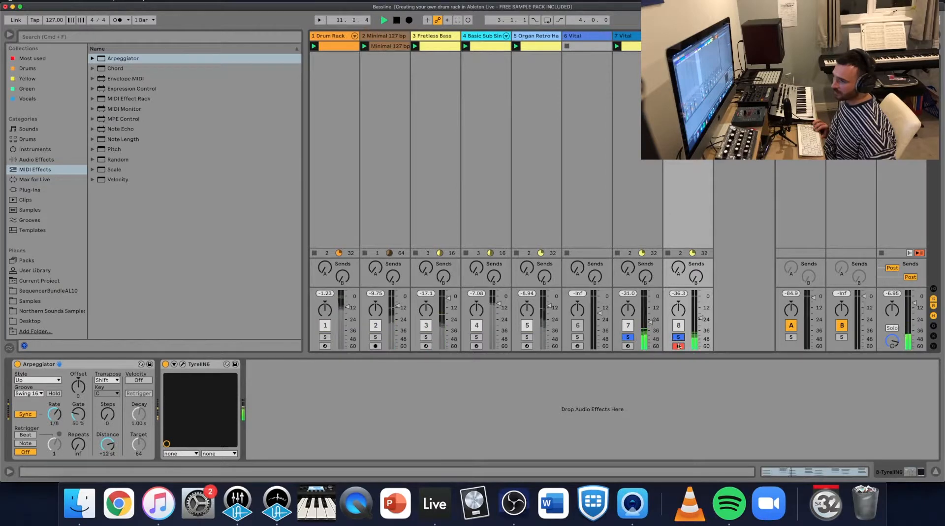
left_click(183, 364)
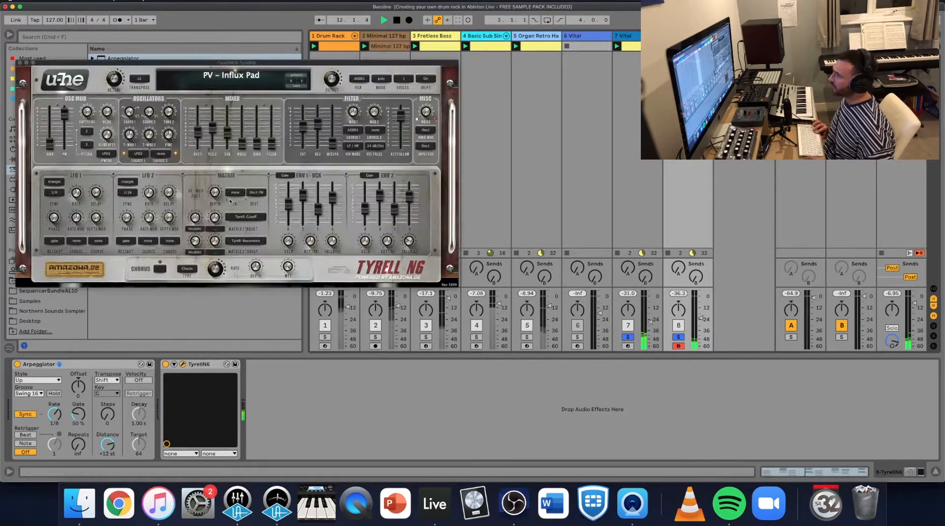
left_click_drag(307, 130, 303, 137)
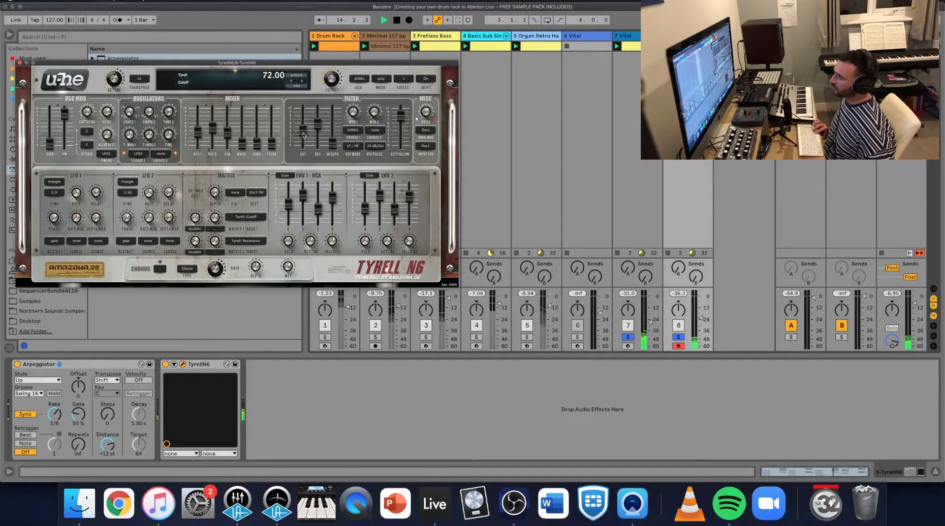
left_click_drag(303, 132, 303, 105)
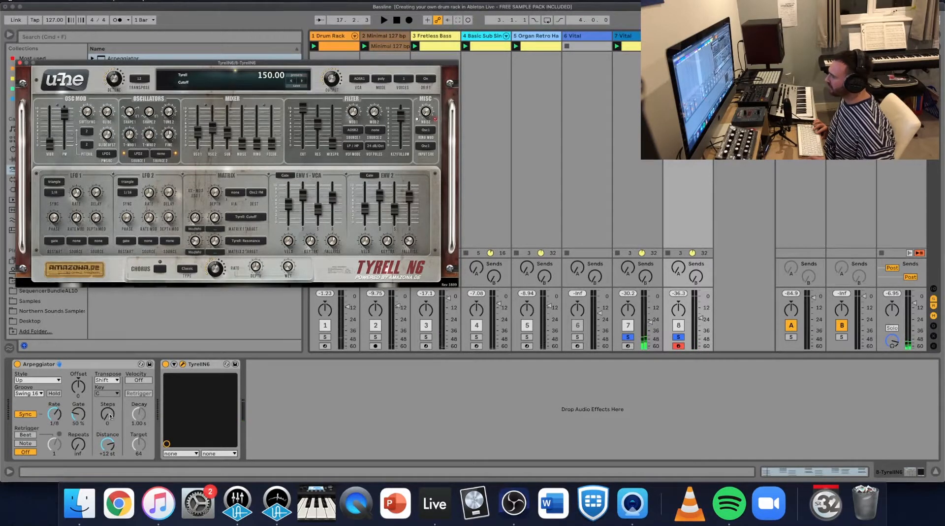
Step: Set the Arpeggiator's Steps to 5 and Rate to 1/16, and raise the TyrellN6 track volume to about -7 dB
key("space")
left_click_drag(110, 416, 111, 412)
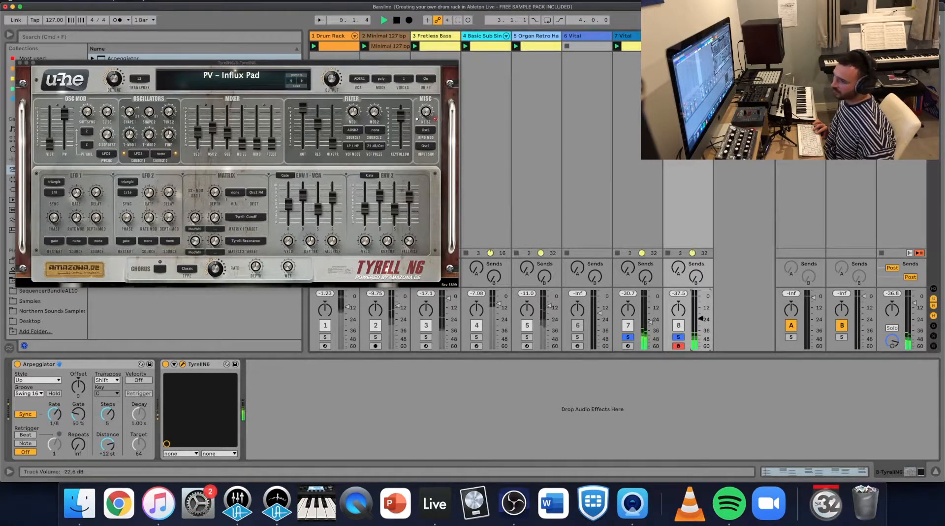
left_click_drag(54, 414, 54, 419)
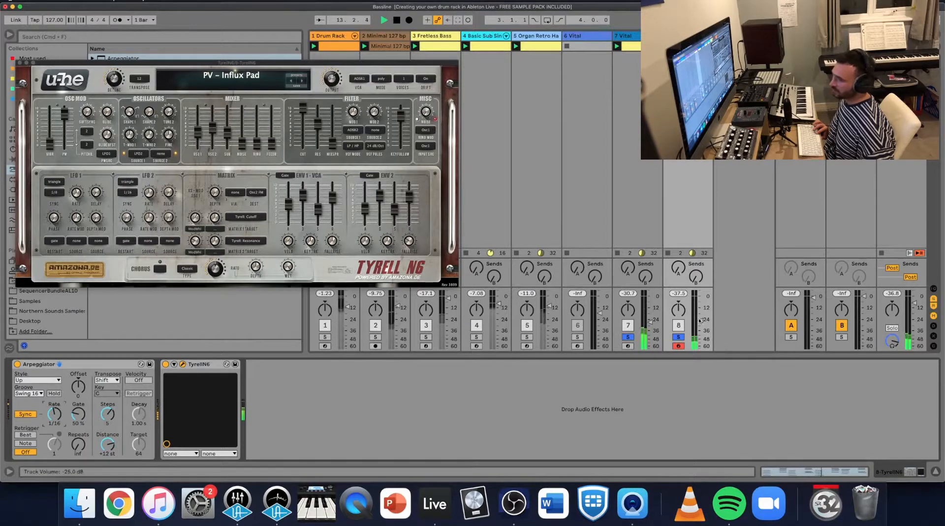
left_click_drag(700, 320, 701, 303)
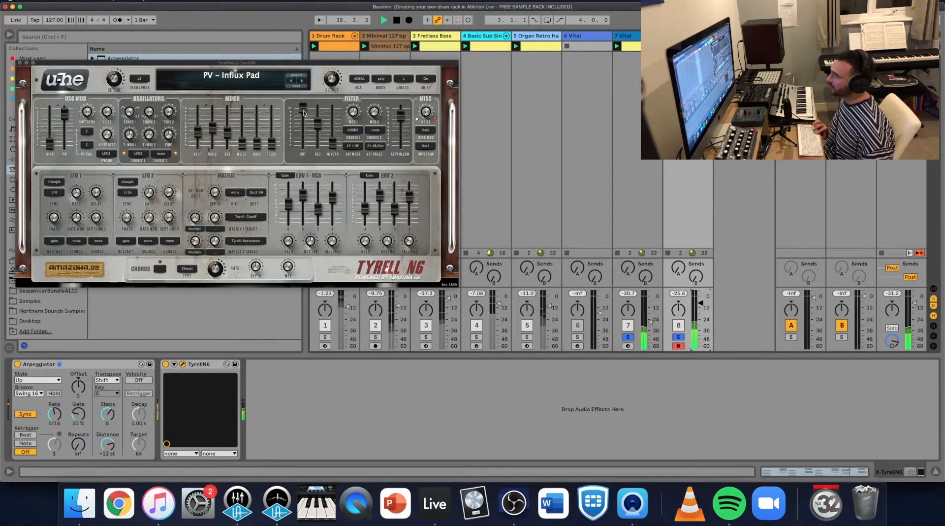
Step: Lower TyrellN6's filter cutoff to 66.50 while the two pad tracks play
left_click_drag(303, 107, 304, 123)
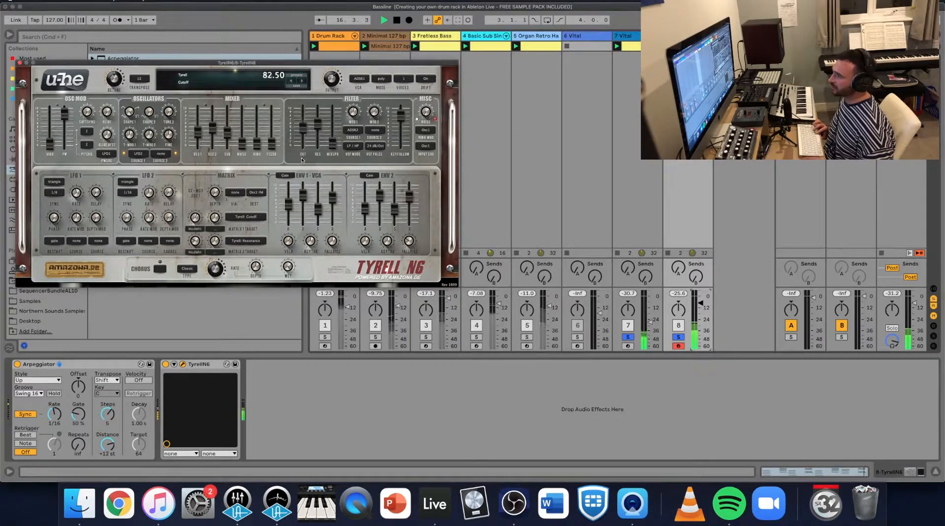
left_click_drag(302, 159, 301, 169)
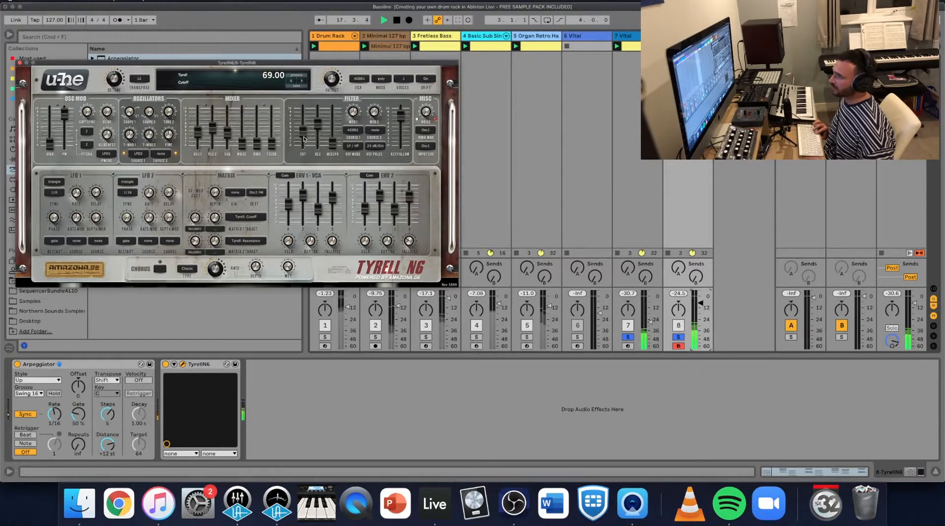
left_click_drag(303, 136, 304, 138)
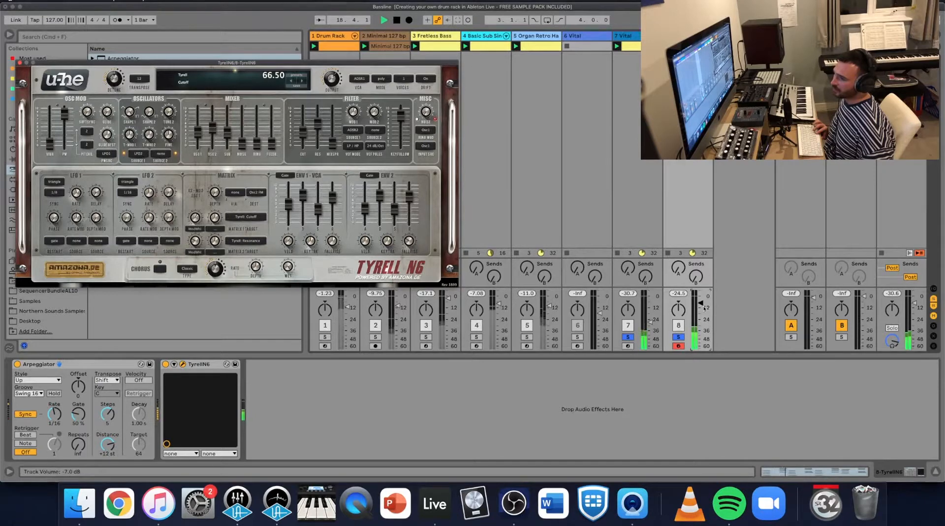
Step: Rebalance the TyrellN6 and second Vital track volumes, unsolo both tracks and mute the Organ Retro track
left_click(702, 305)
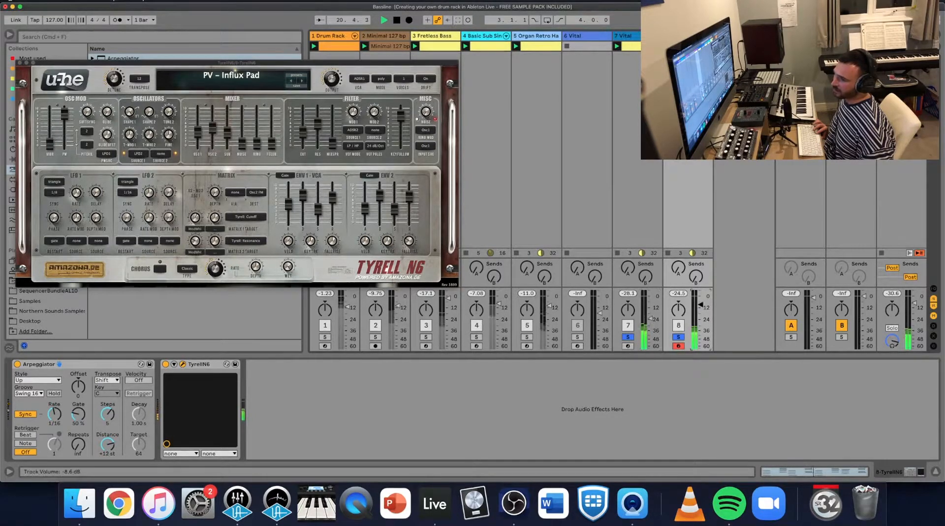
left_click_drag(702, 305, 651, 316)
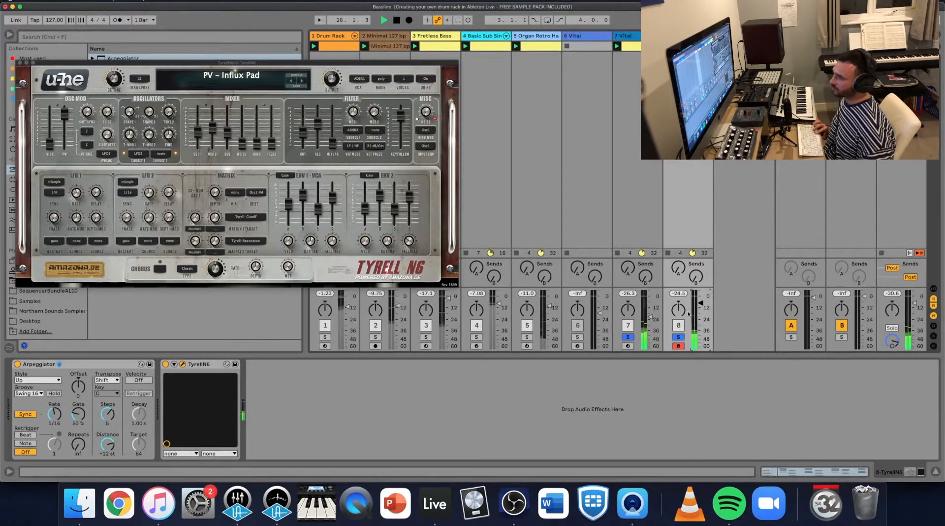
left_click(679, 337)
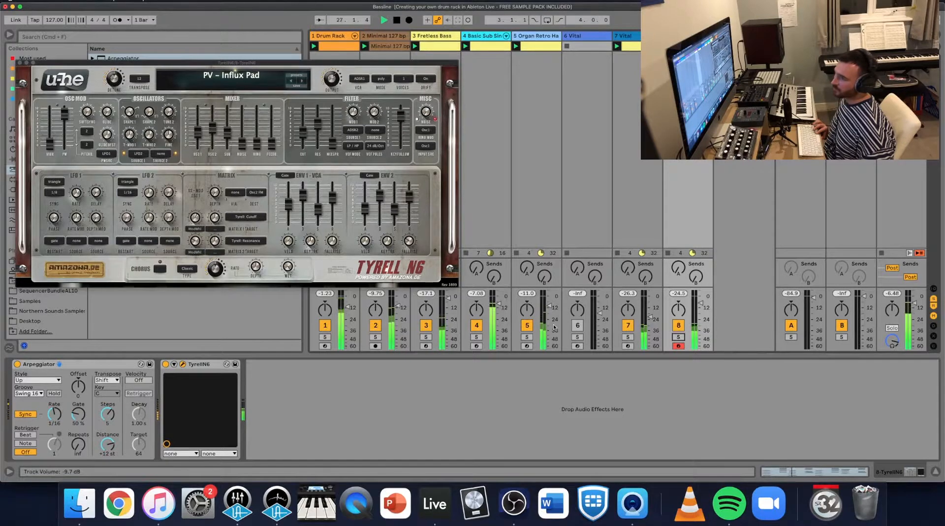
left_click(527, 325)
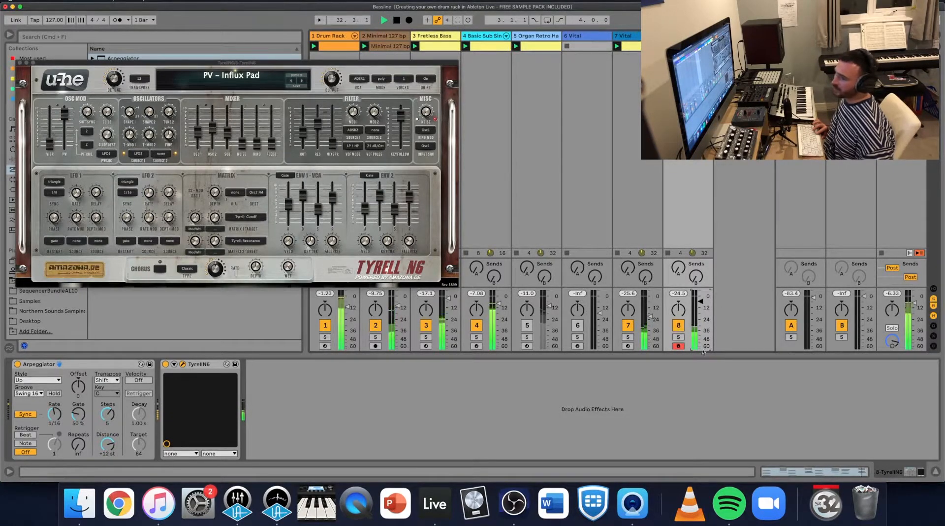
Step: Solo TyrellN6 to set its filter cutoff to 72, and unsolo it to set its track volume to about -5.3 dB
left_click(679, 337)
left_click(302, 125)
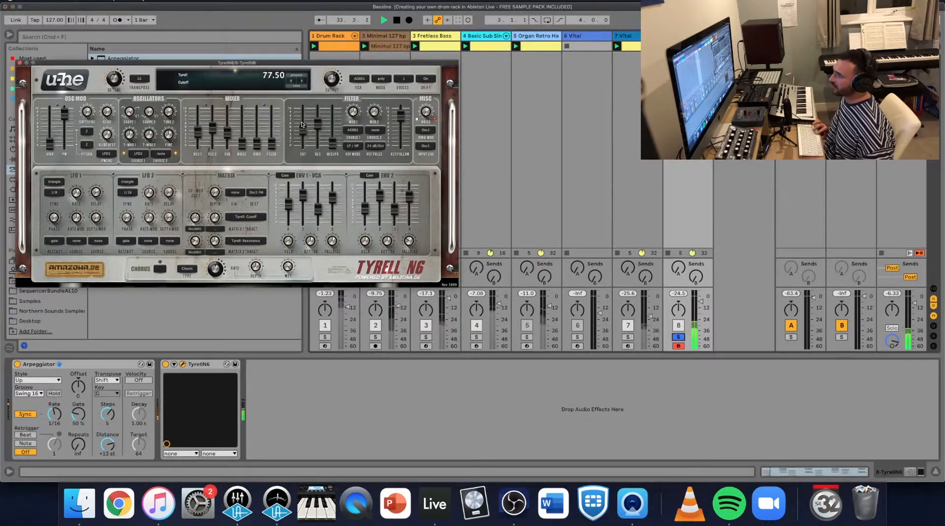
mouse_move(303, 118)
left_mouse_down()
mouse_move(297, 97)
mouse_move(297, 138)
mouse_move(301, 128)
left_mouse_up()
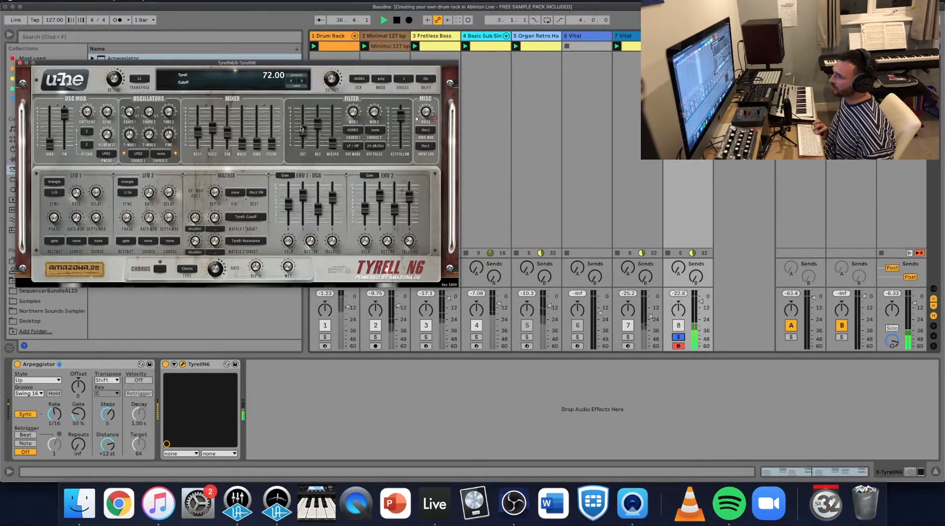
left_click(678, 337)
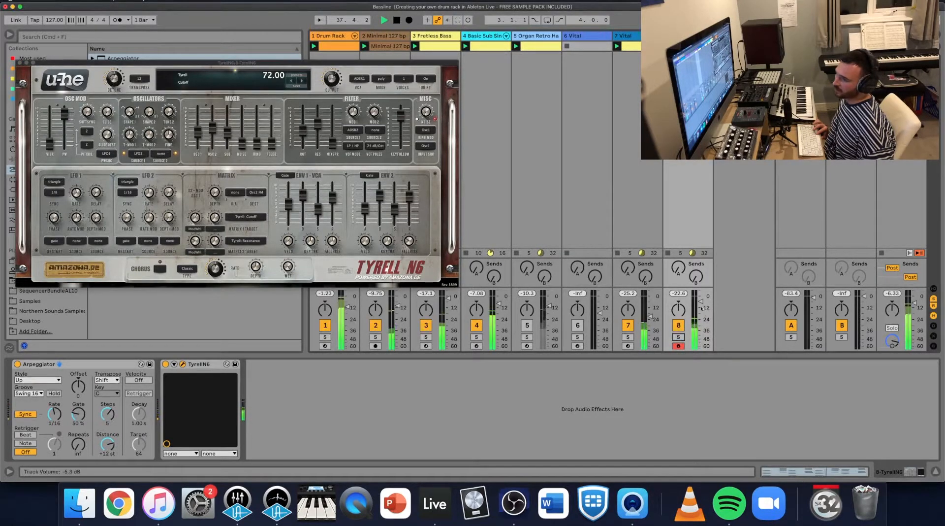
left_click_drag(700, 301, 701, 301)
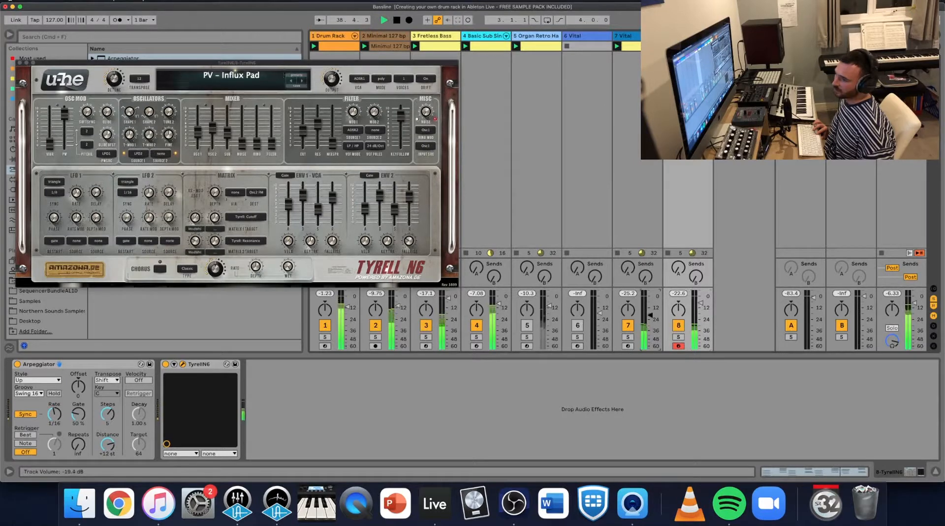
Step: Solo the second Vital and TyrellN6 tracks to check their blend, and return to the full mix
left_click(627, 337)
left_click(678, 337)
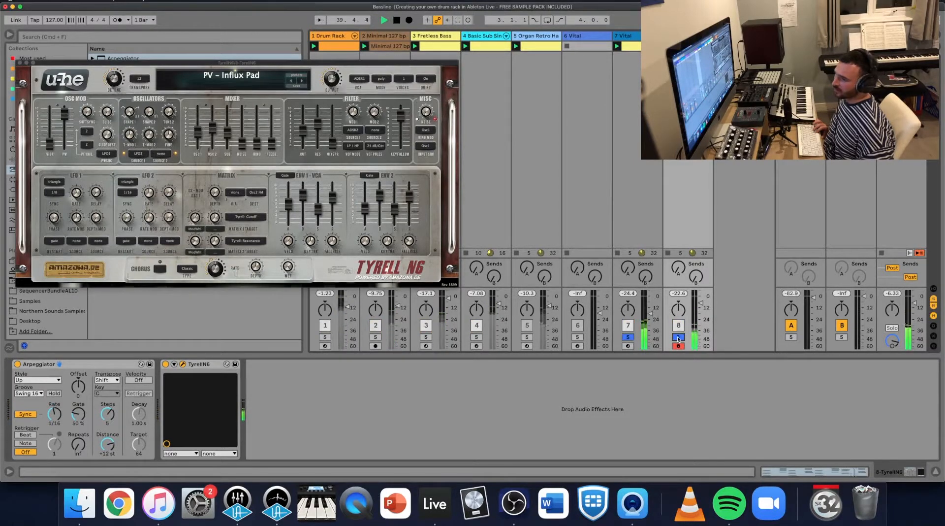
left_click(679, 338)
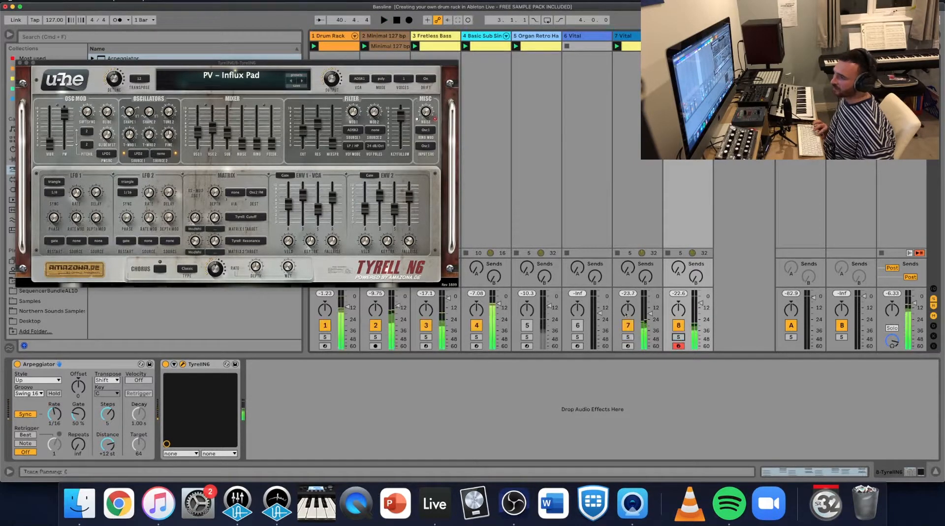
Step: Group the second Vital track and the TyrellN6 track together
left_click(628, 38)
left_click(677, 37)
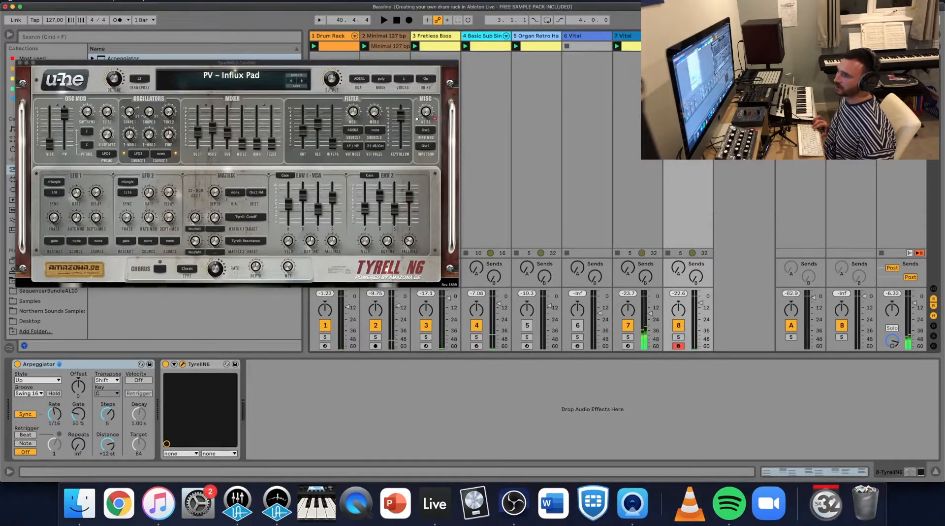
left_click(649, 37)
right_click(686, 37)
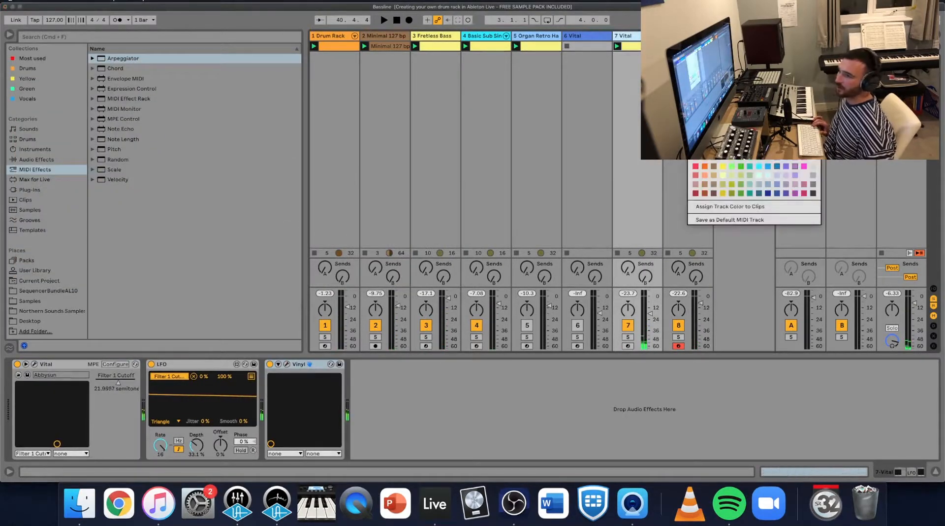
left_click(684, 37)
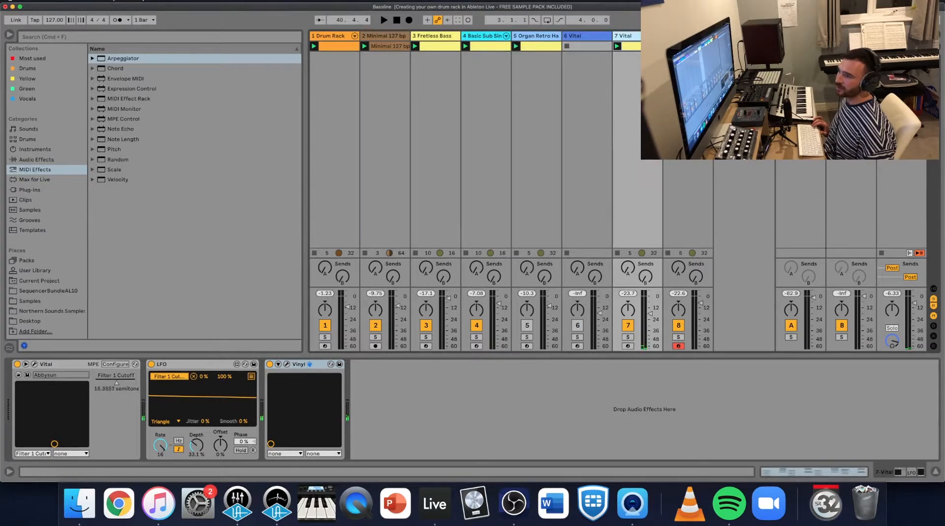
right_click(625, 37)
left_click(638, 132)
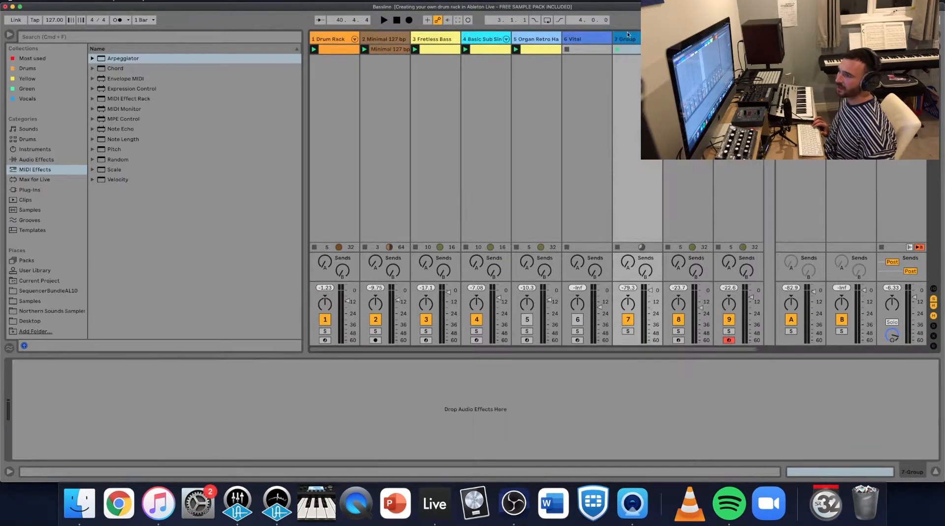
Step: Rename the new track group as Pad
right_click(637, 40)
key("super+r")
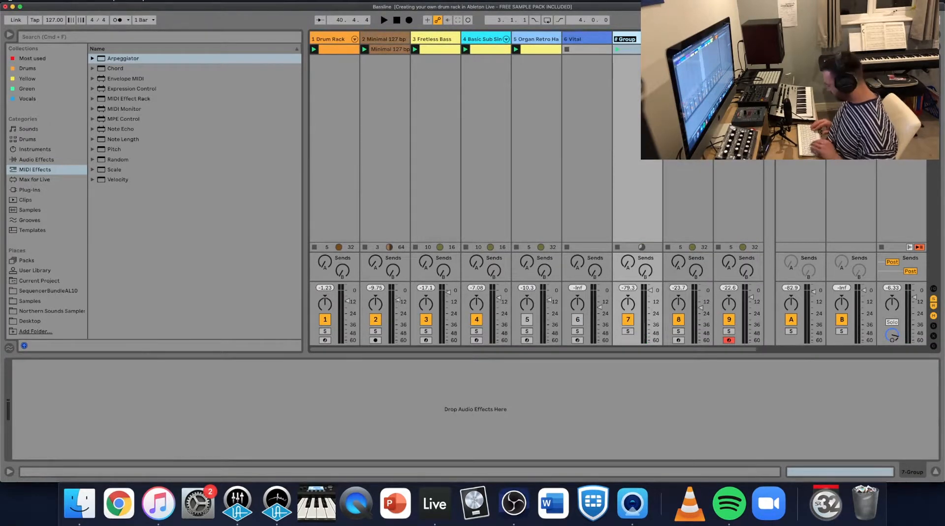
key("Return")
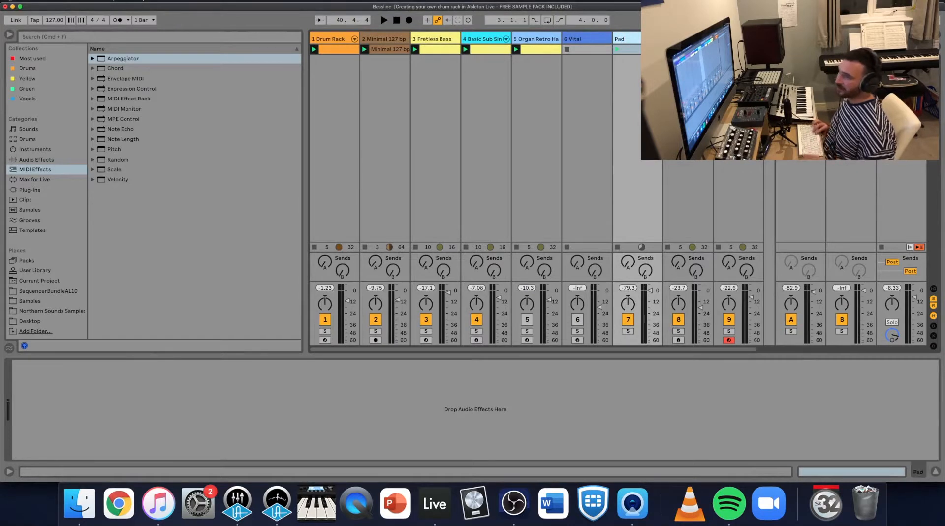
Step: Solo the Pad group, lower TyrellN6's filter cutoff slightly during playback, and stop playback and close the synth window
left_click(628, 331)
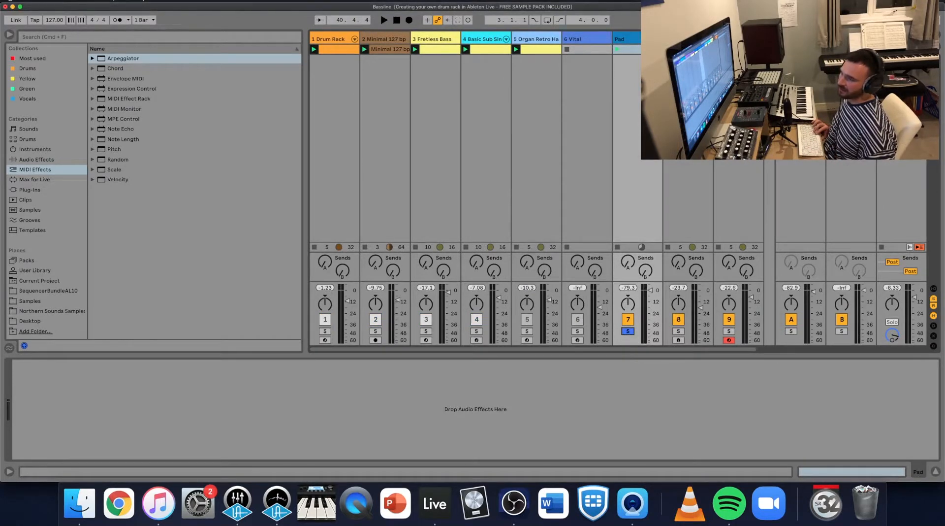
key("space")
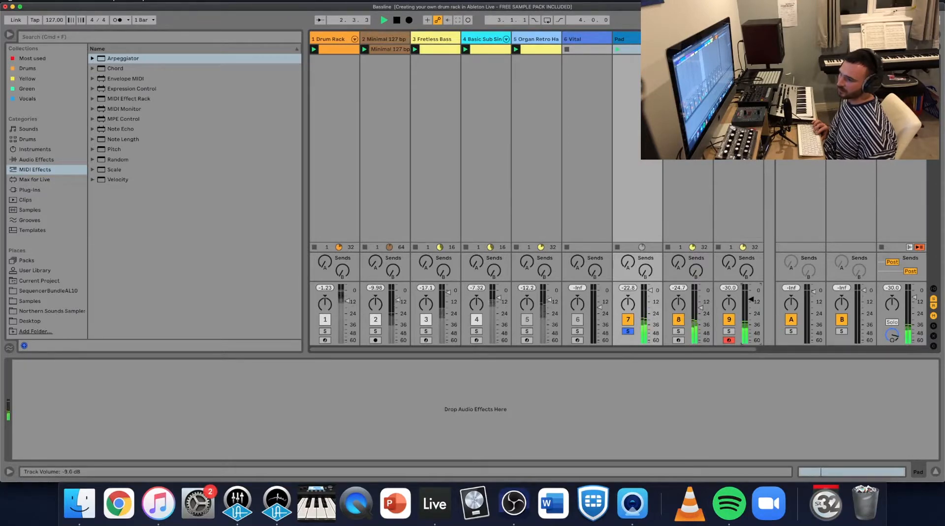
left_click(734, 39)
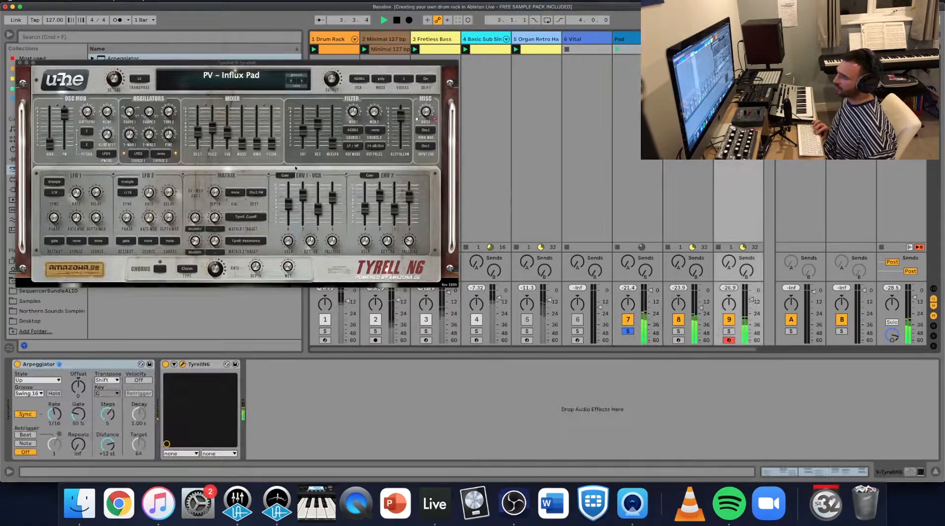
left_click_drag(302, 134, 302, 138)
key("space")
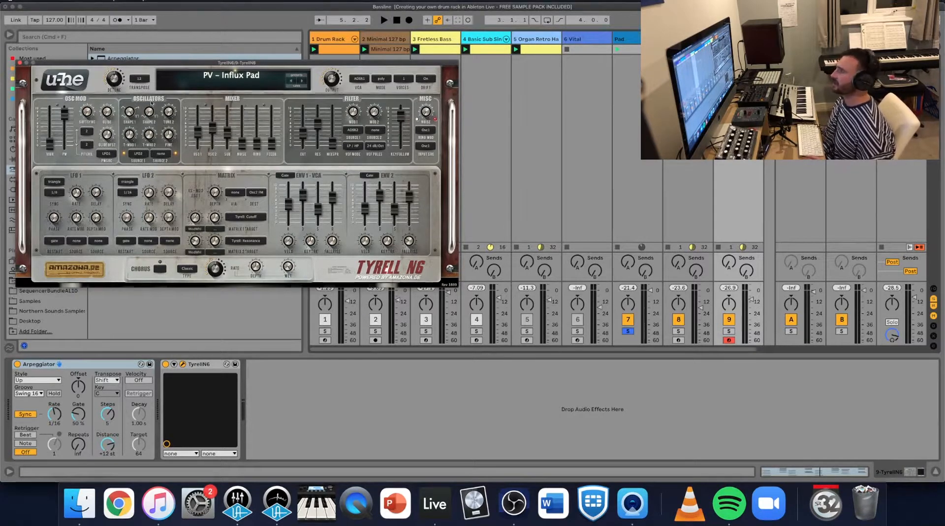
left_click(20, 64)
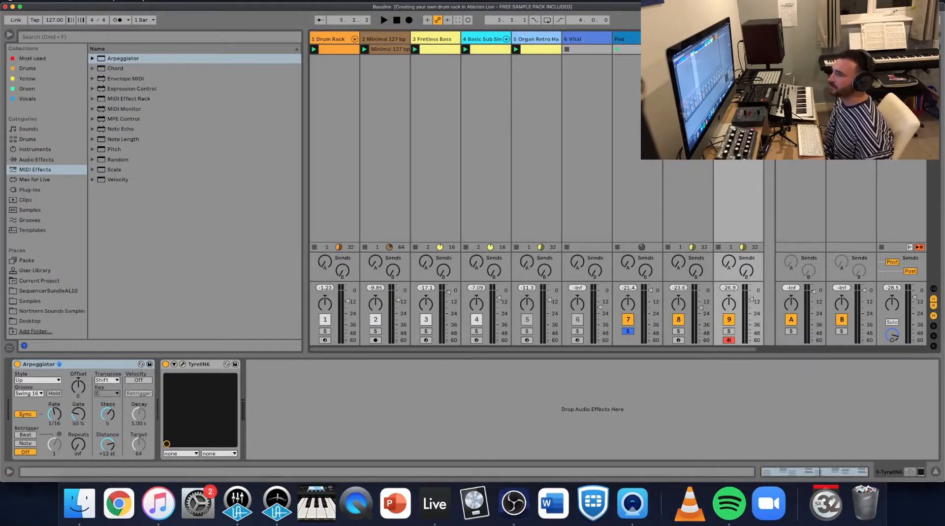